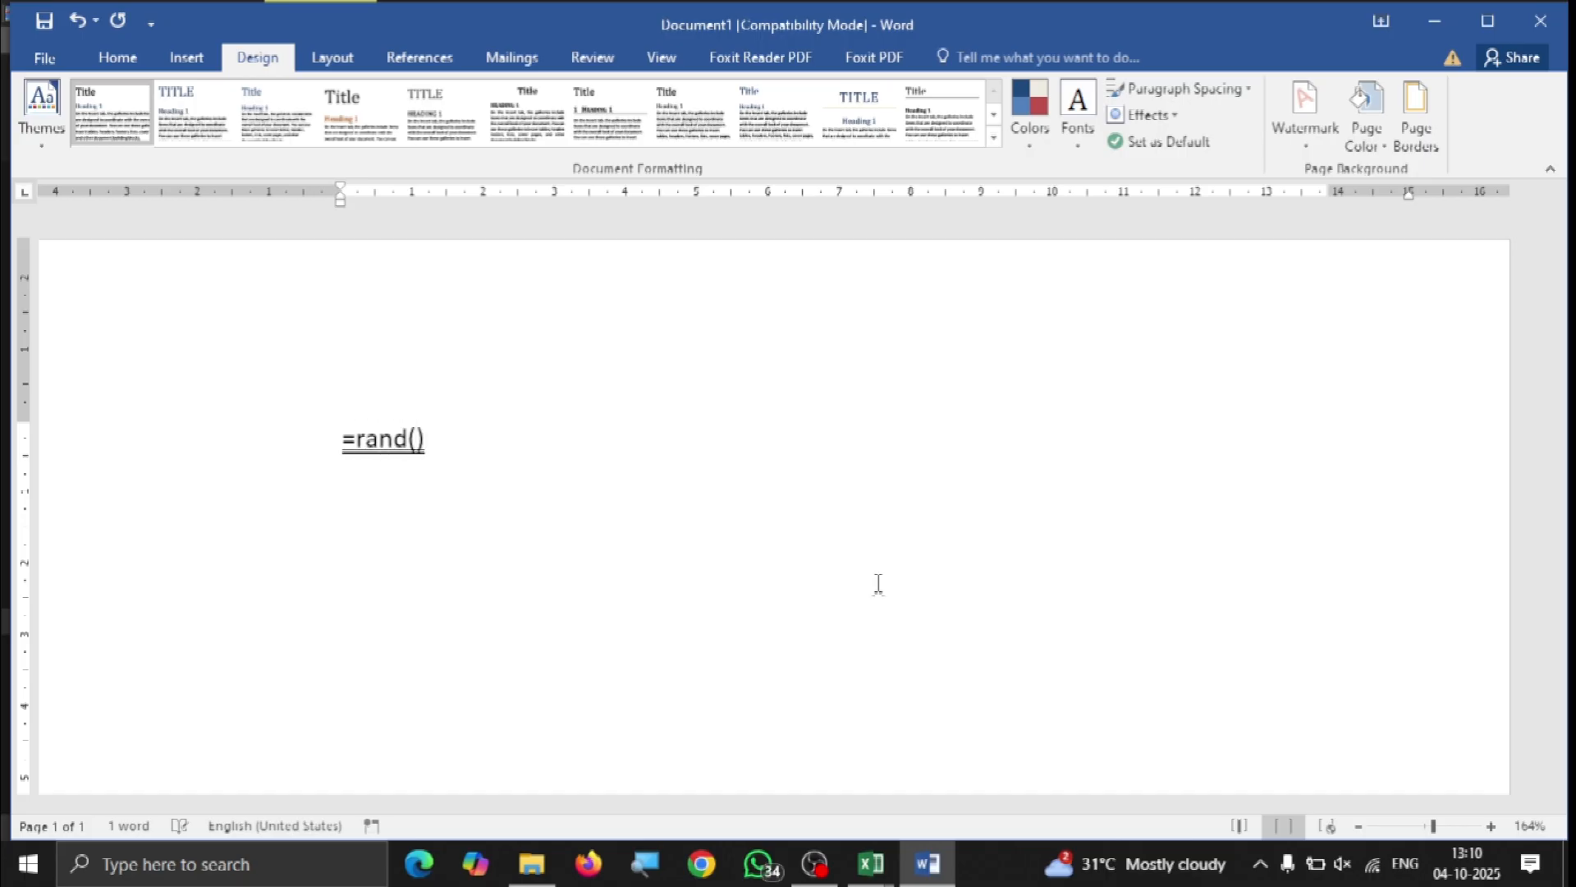
Generate sample paragraphs from the =rand() formula and remove the underline from all of the text.
key("Return")
scroll(878, 583, "up", 2)
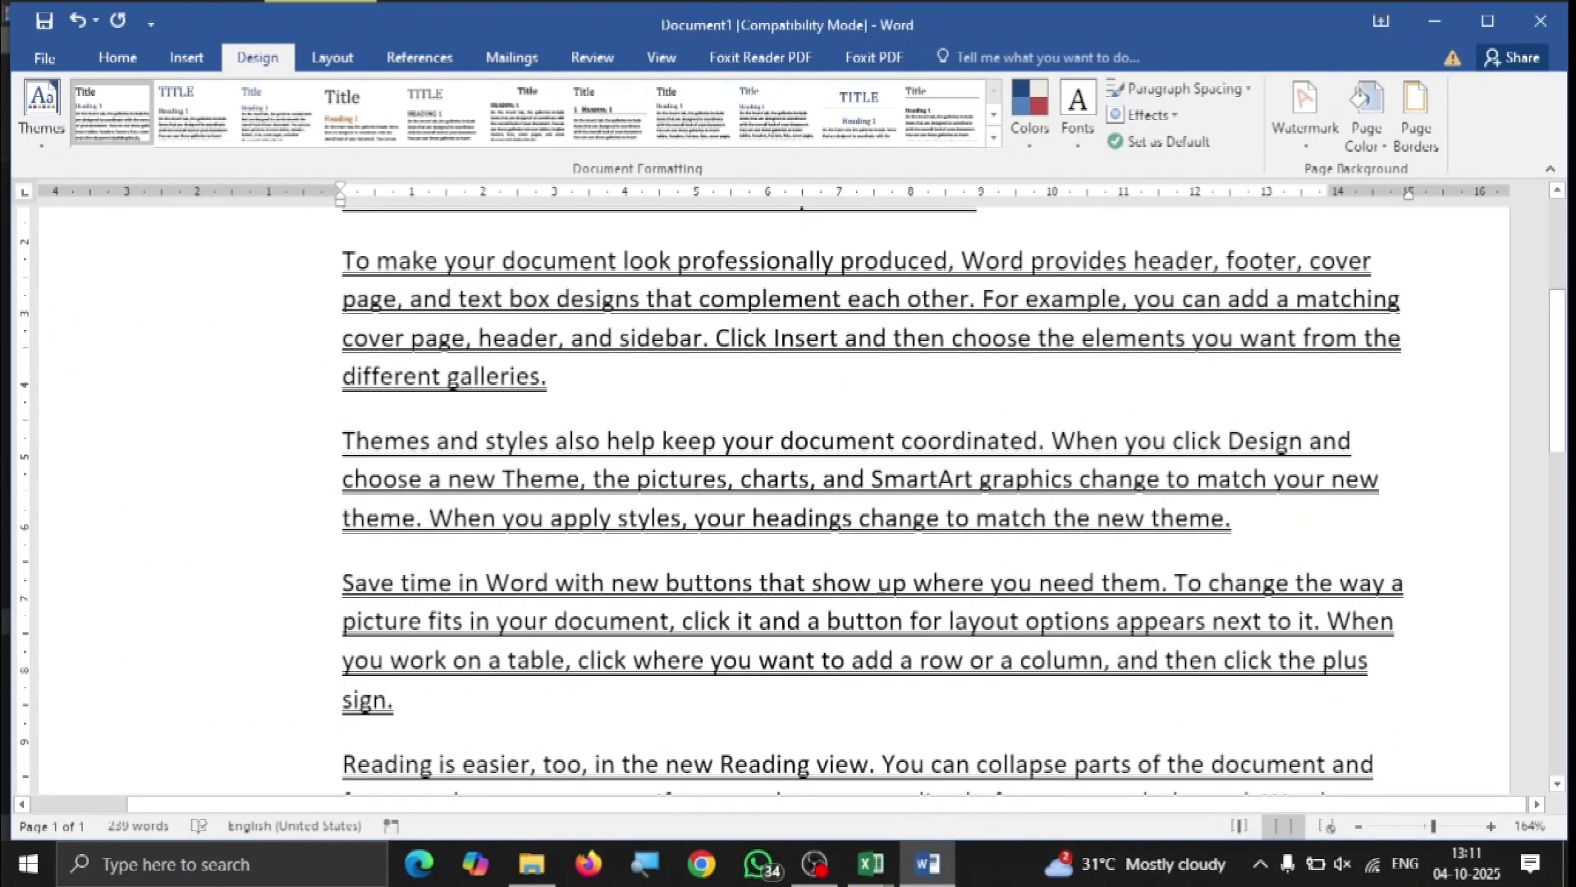
key("ctrl+a")
left_click(117, 56)
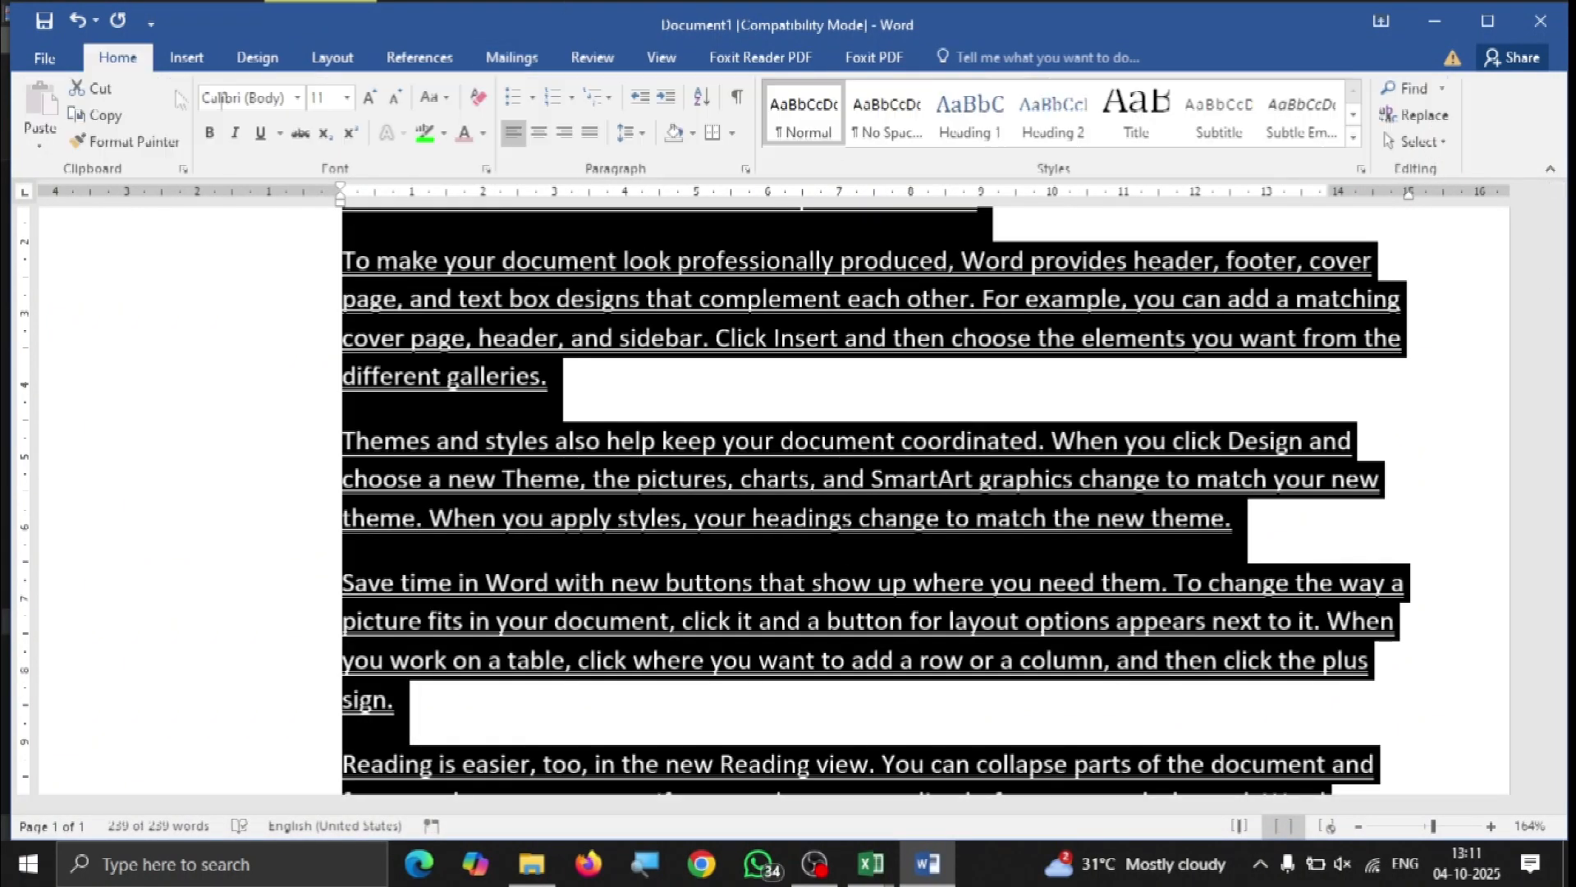
left_click(279, 133)
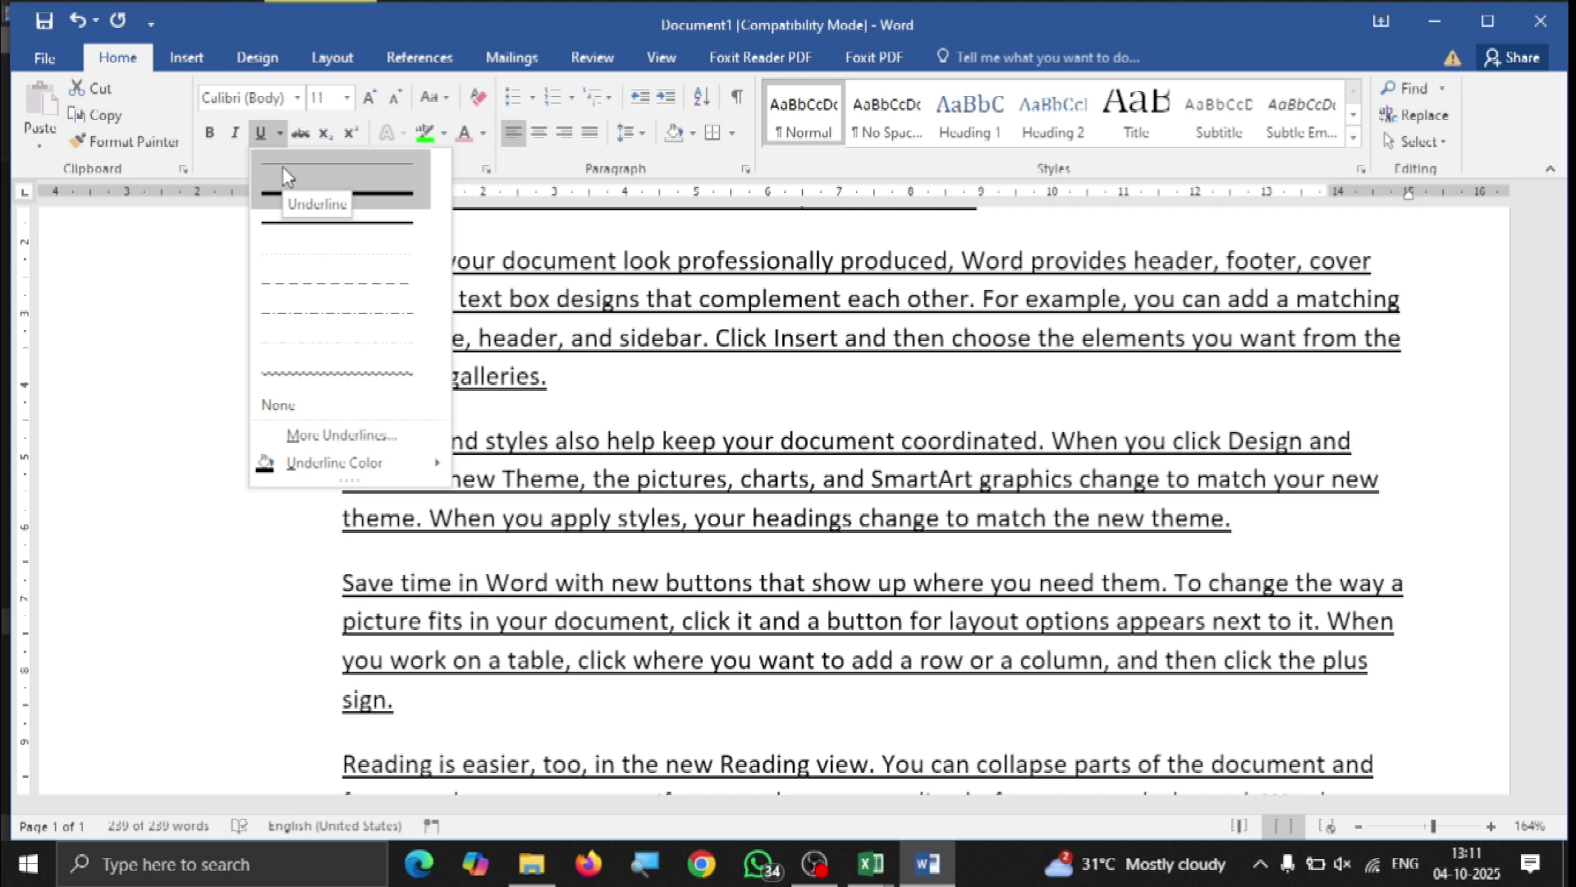
left_click(284, 176)
scroll(680, 550, "down", 3)
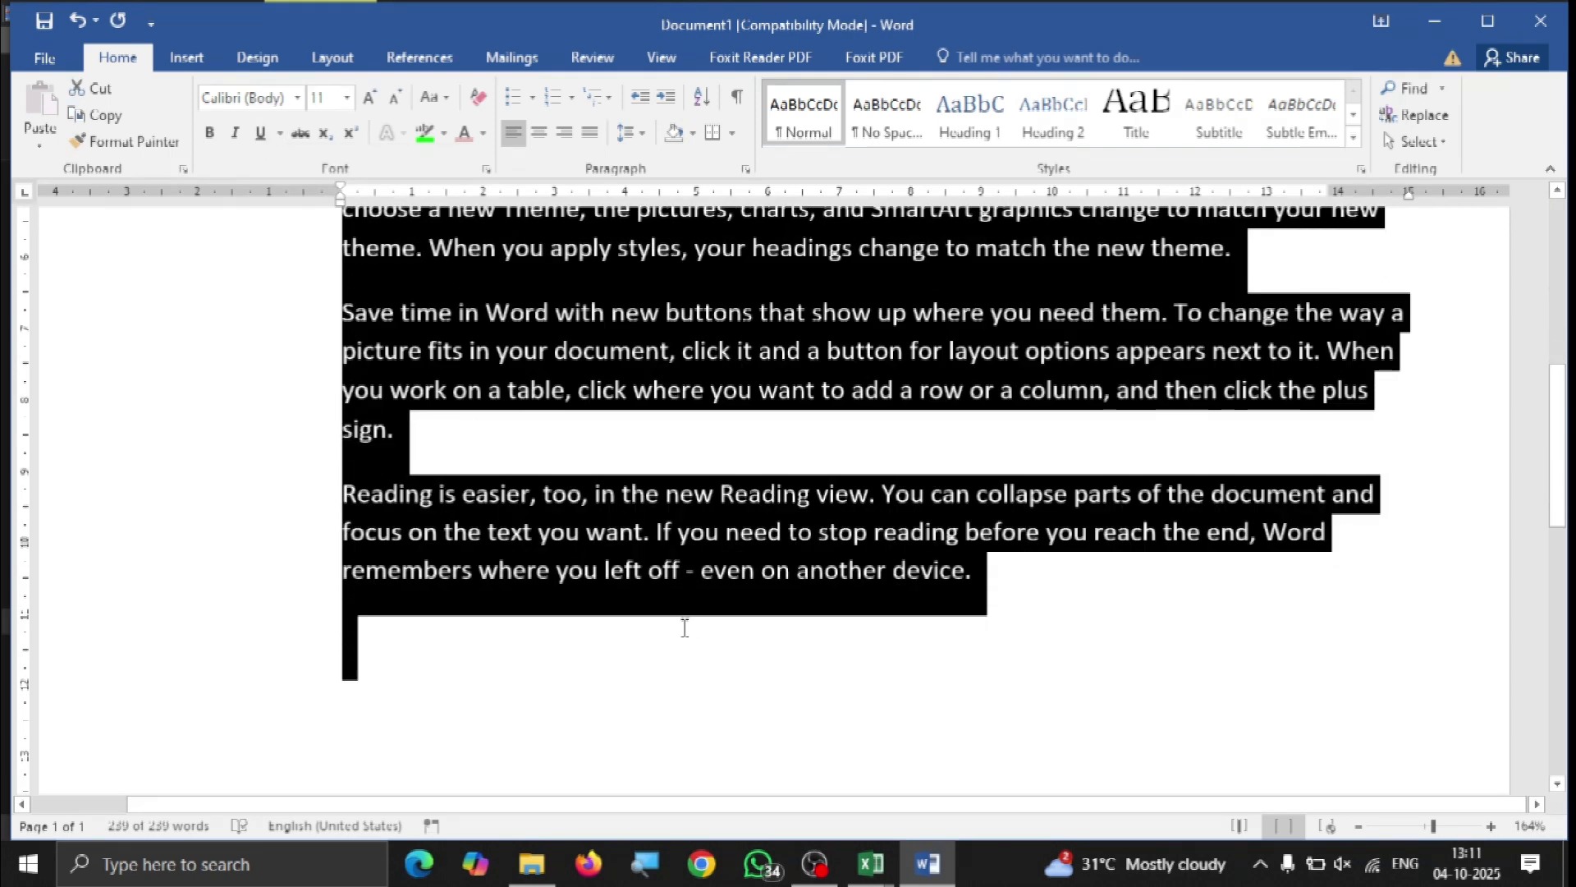
left_click(683, 626)
scroll(683, 627, "up", 5)
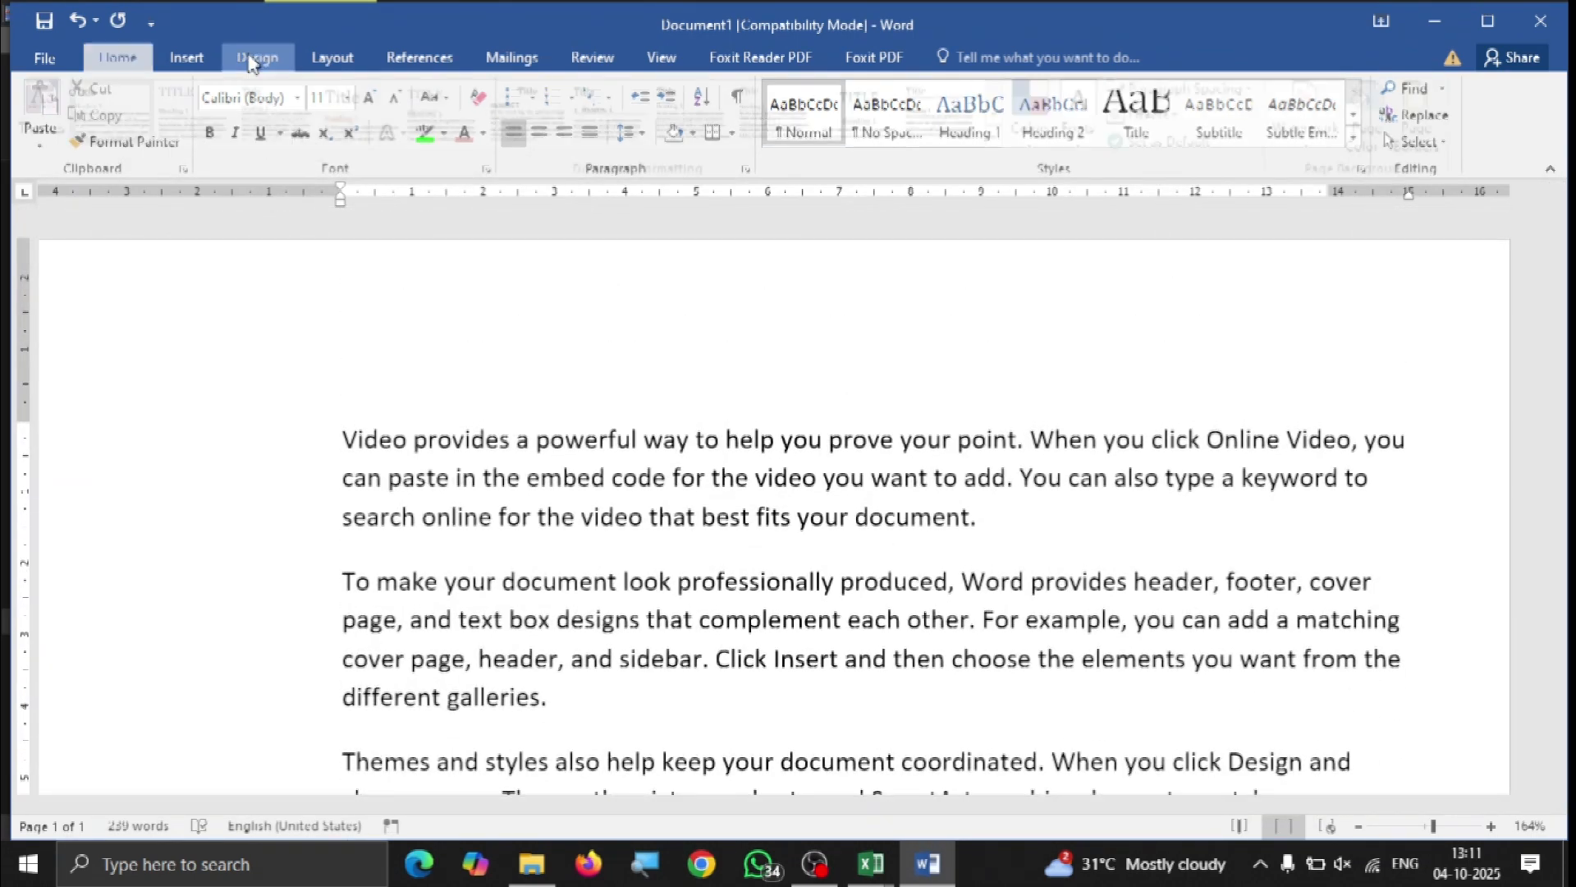
Apply the Damask theme to the document.
left_click(252, 54)
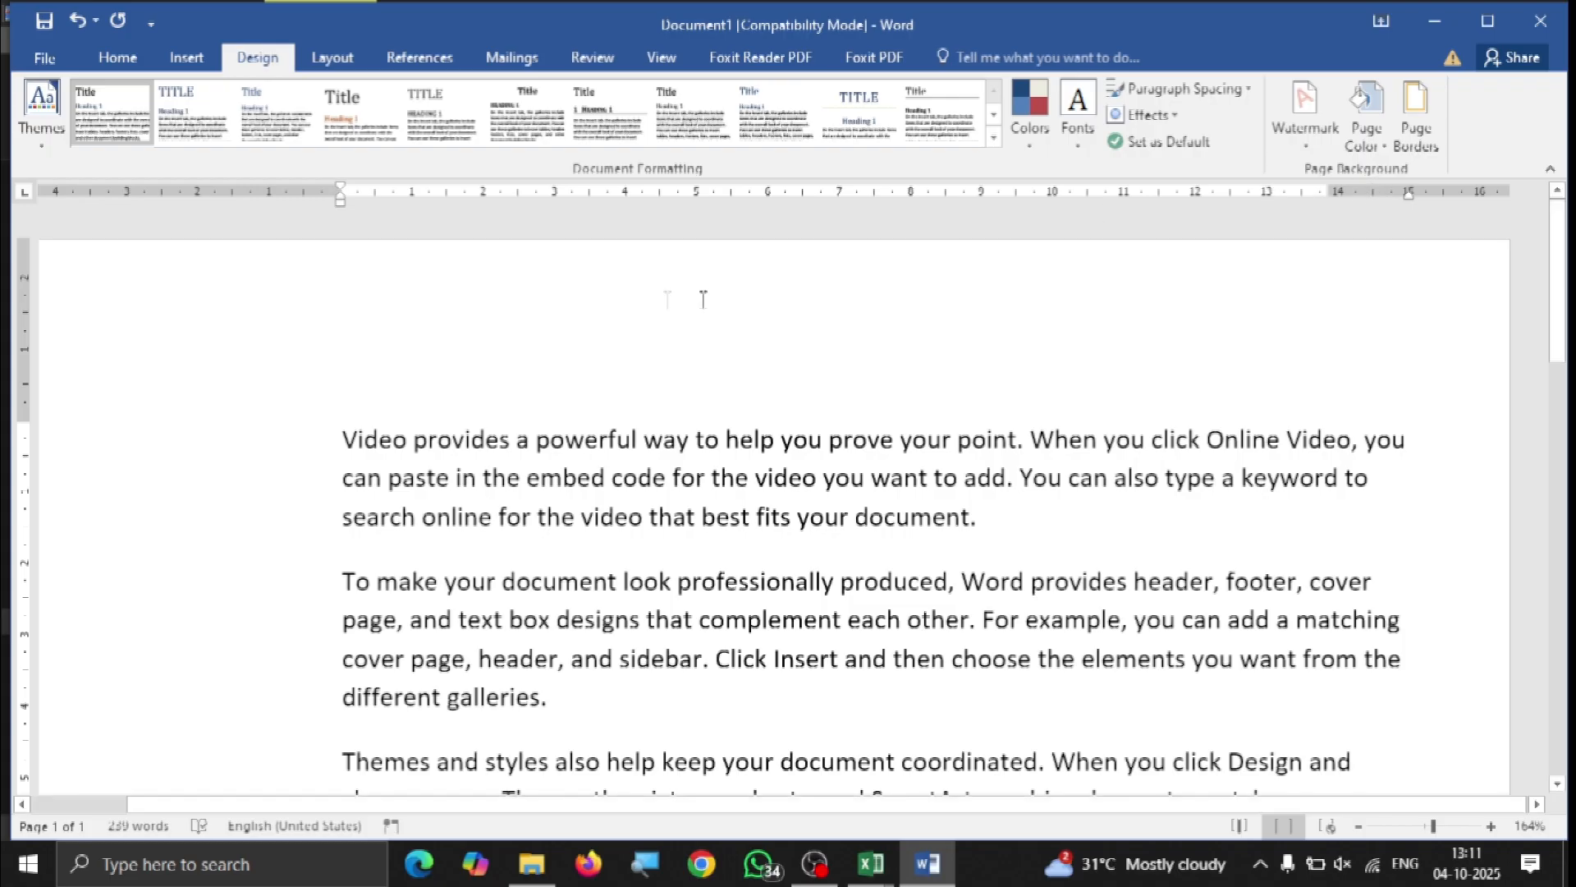
left_click(36, 148)
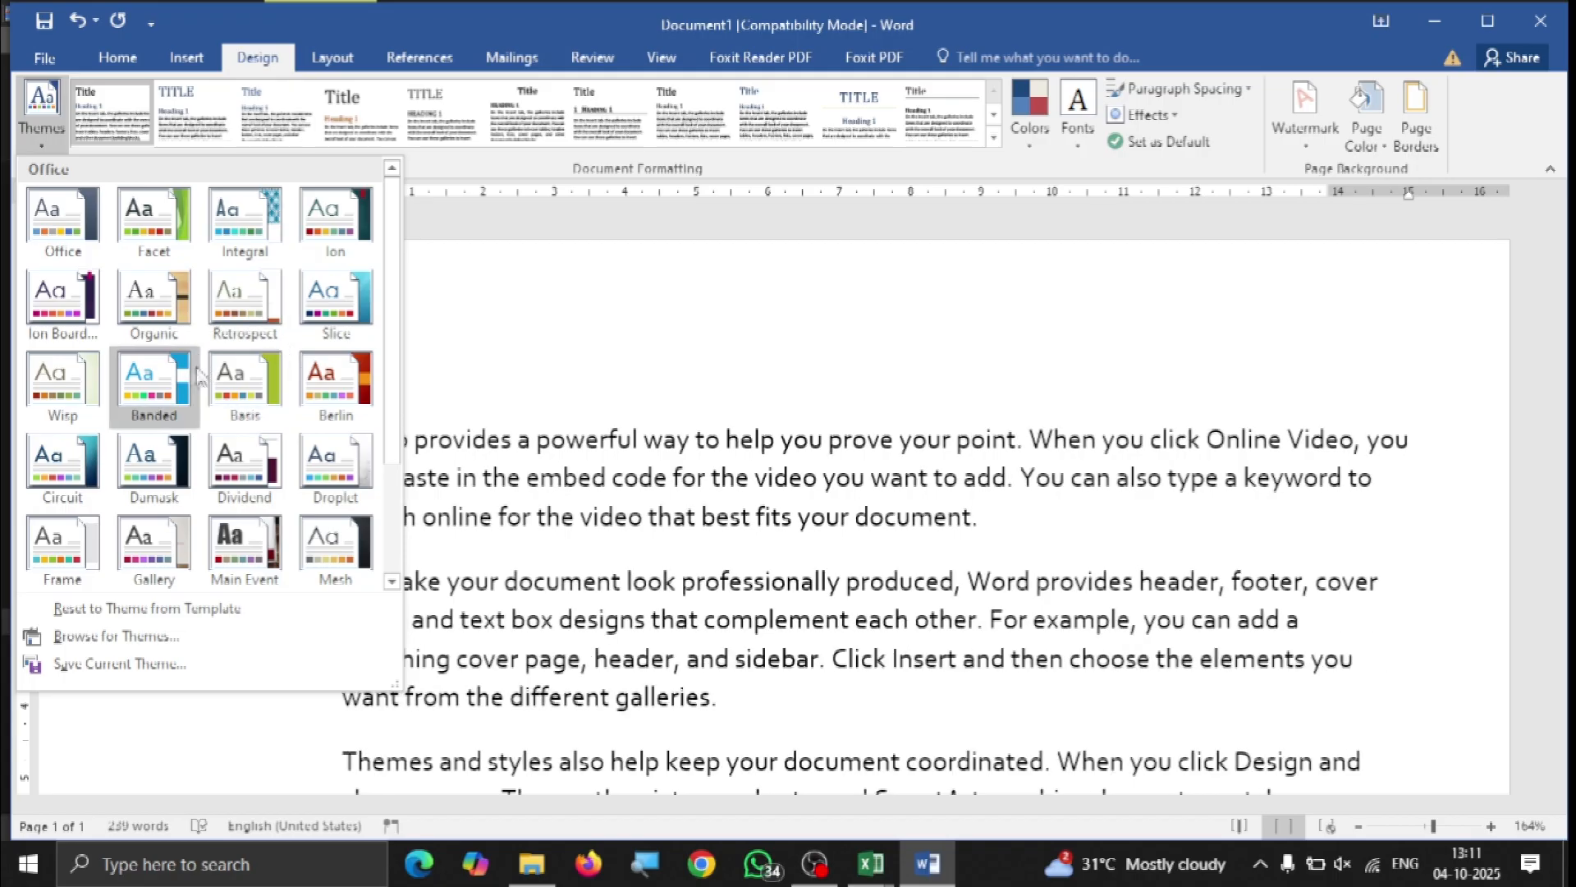
left_click(170, 465)
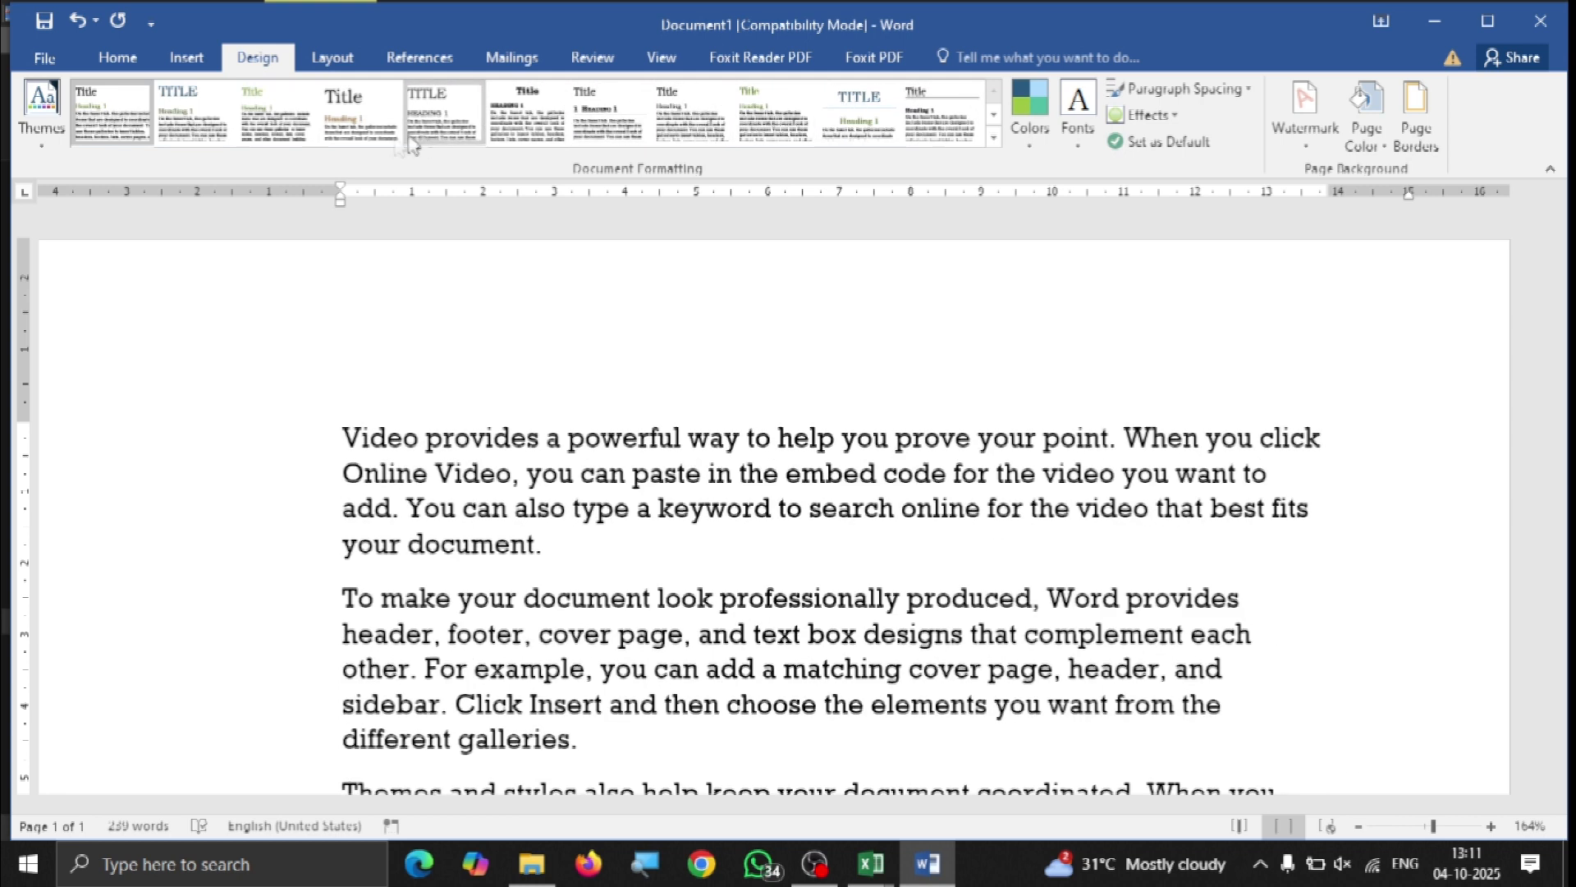
Set the theme colors to Orange and the theme fonts to Candara.
left_click(1031, 119)
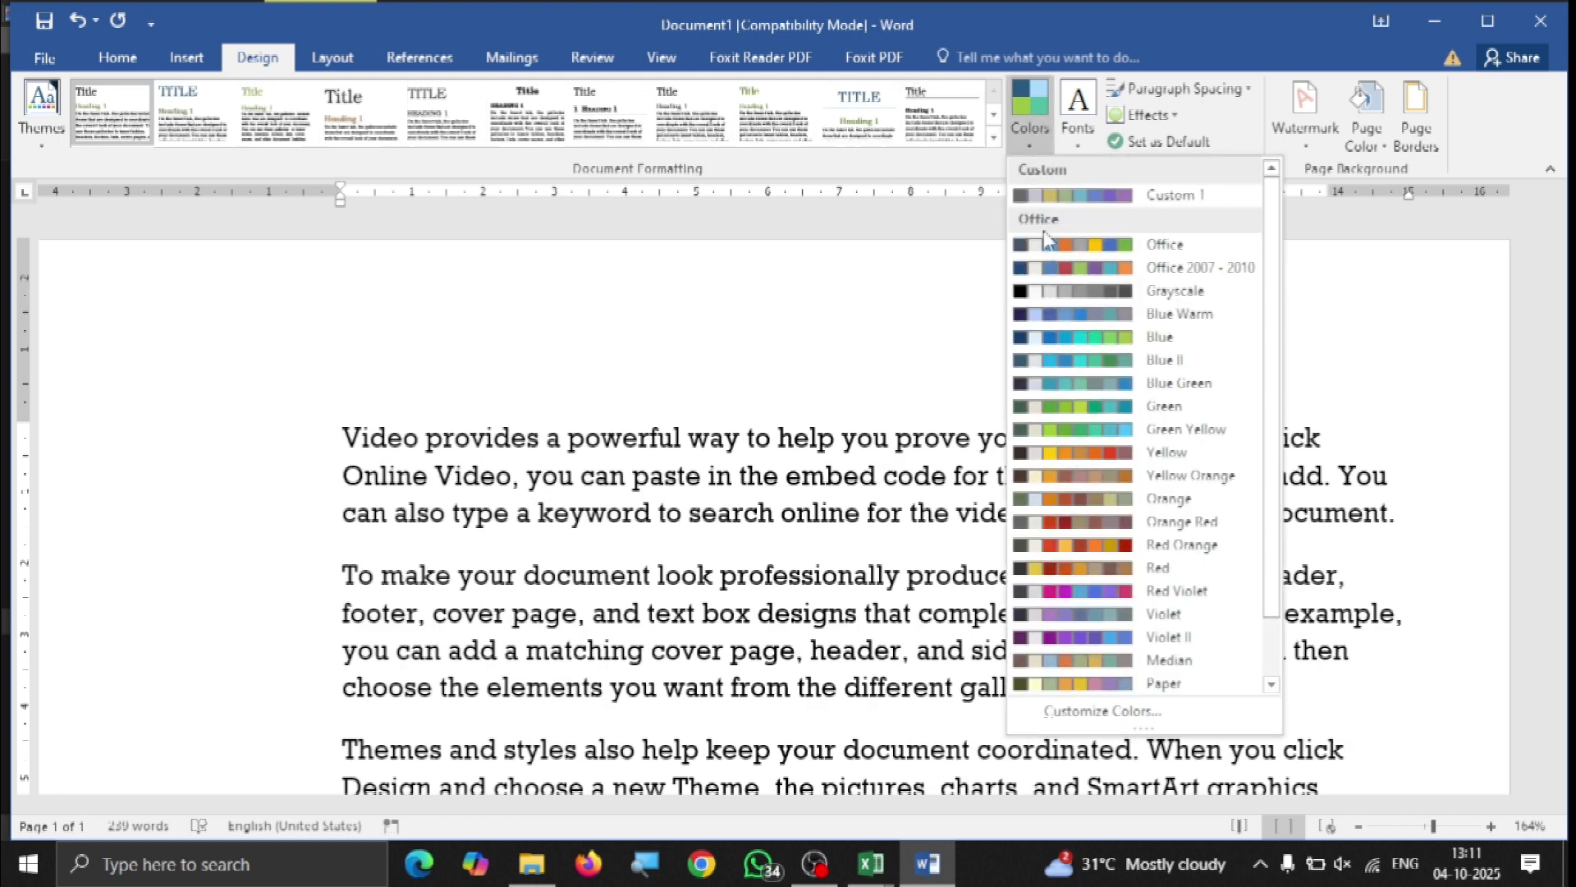
left_click(1067, 498)
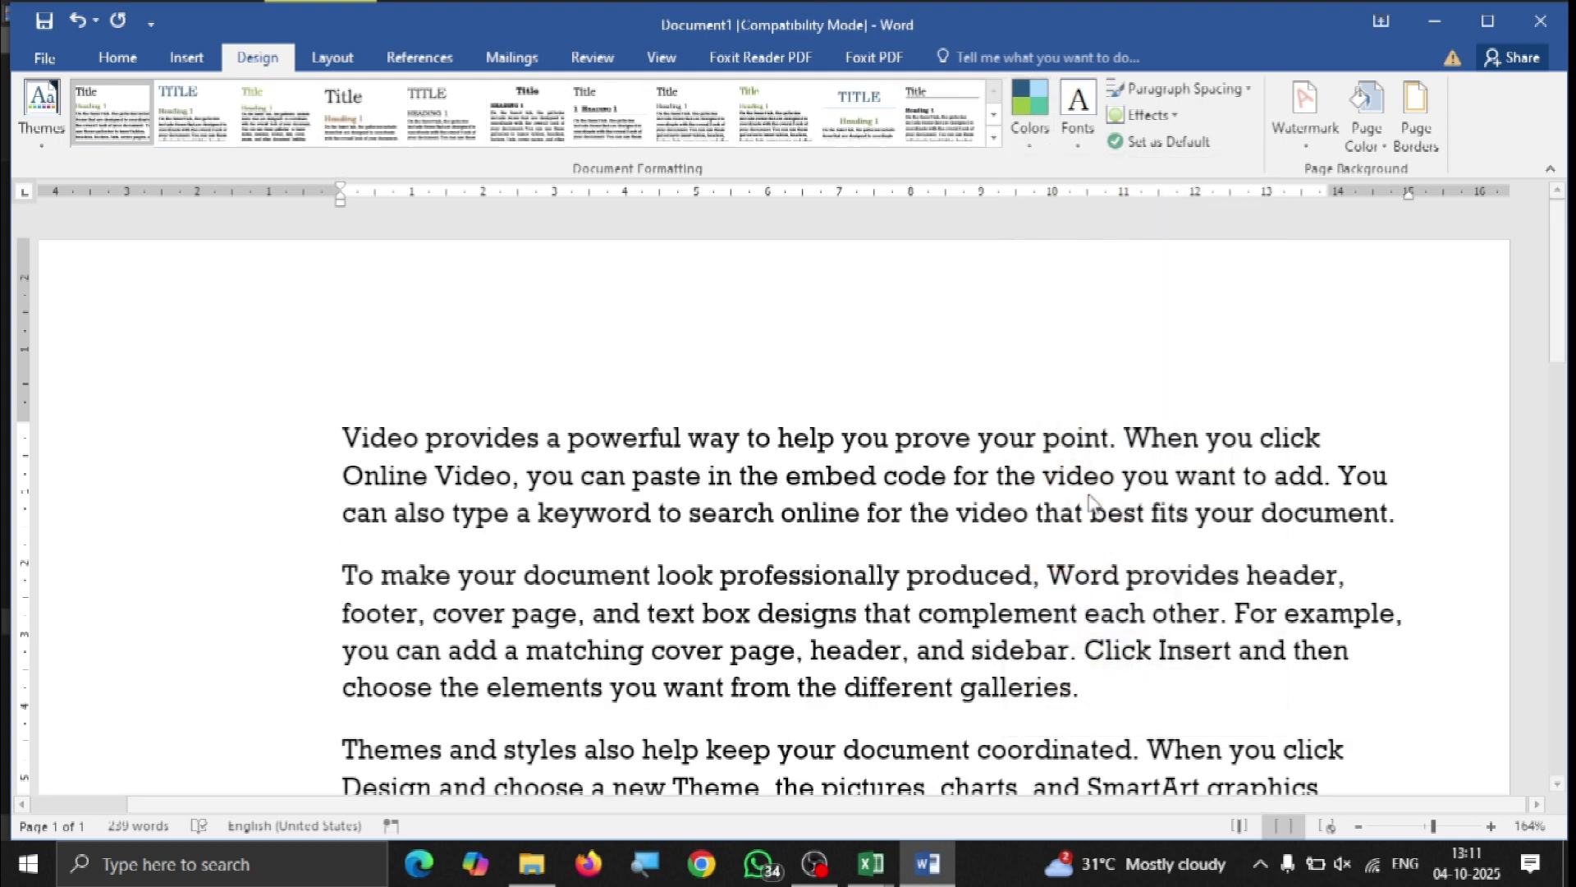
left_click(1075, 115)
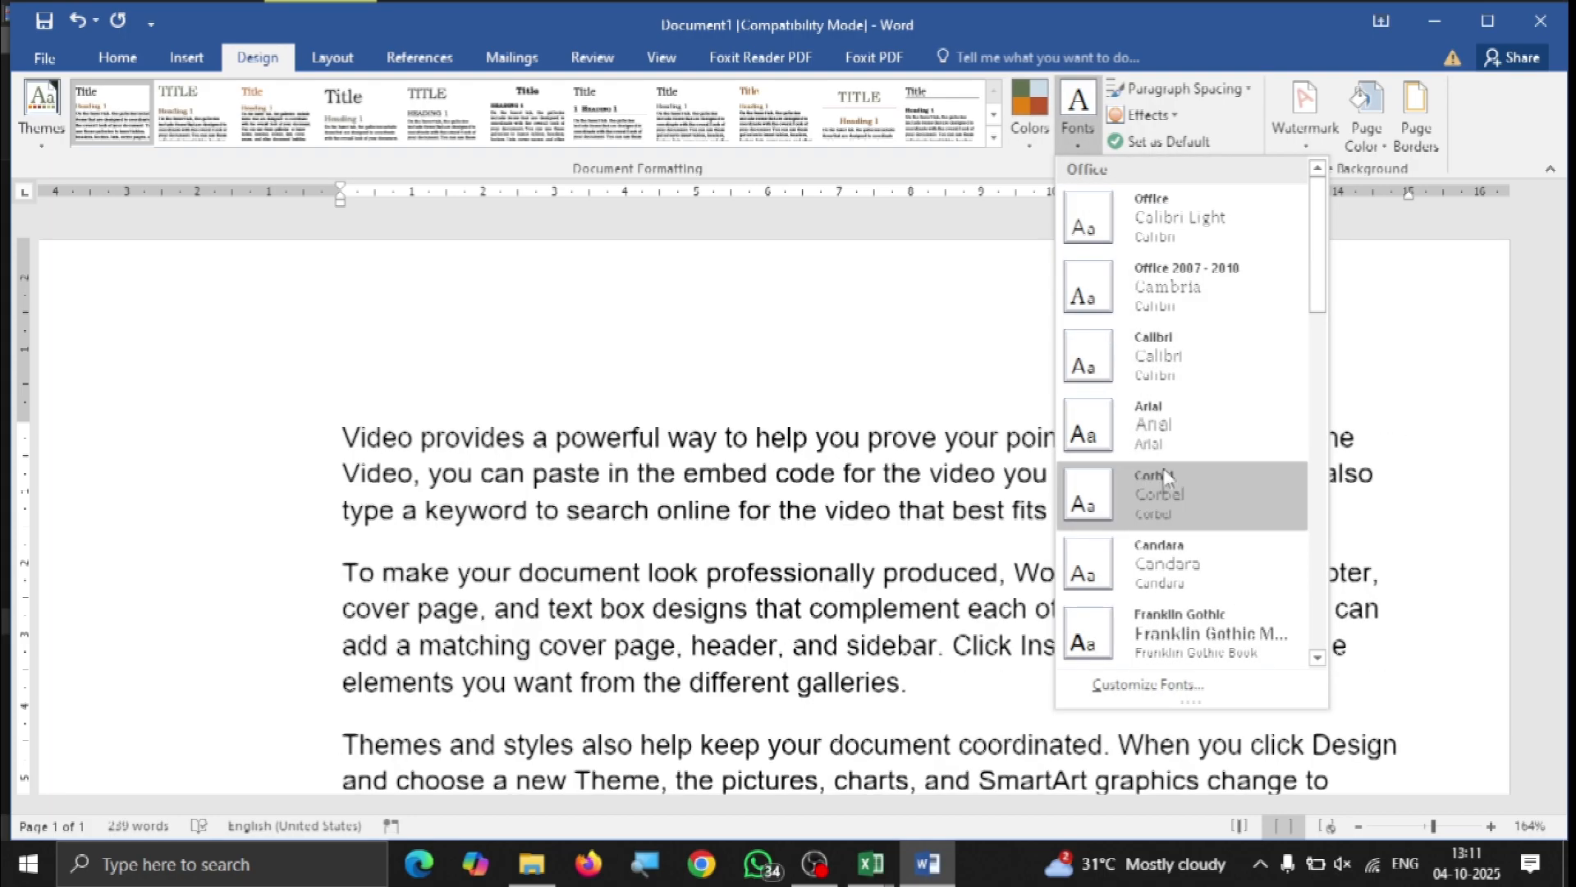
left_click(1169, 566)
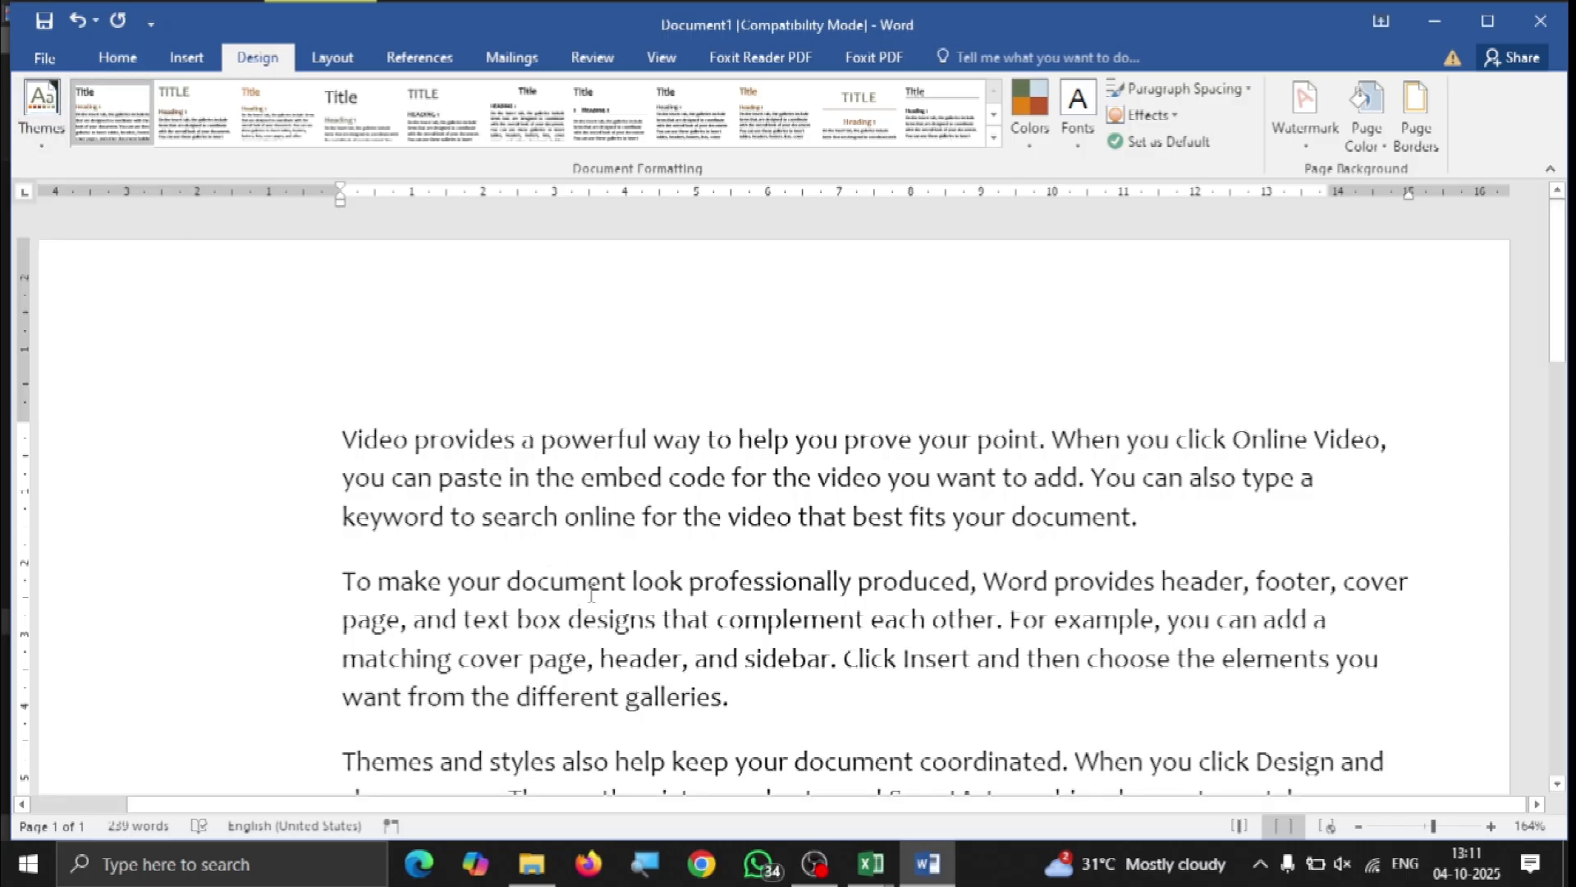
Change the theme colors to Red Orange and the theme fonts to Calibri.
left_click(1029, 115)
left_click(1038, 498)
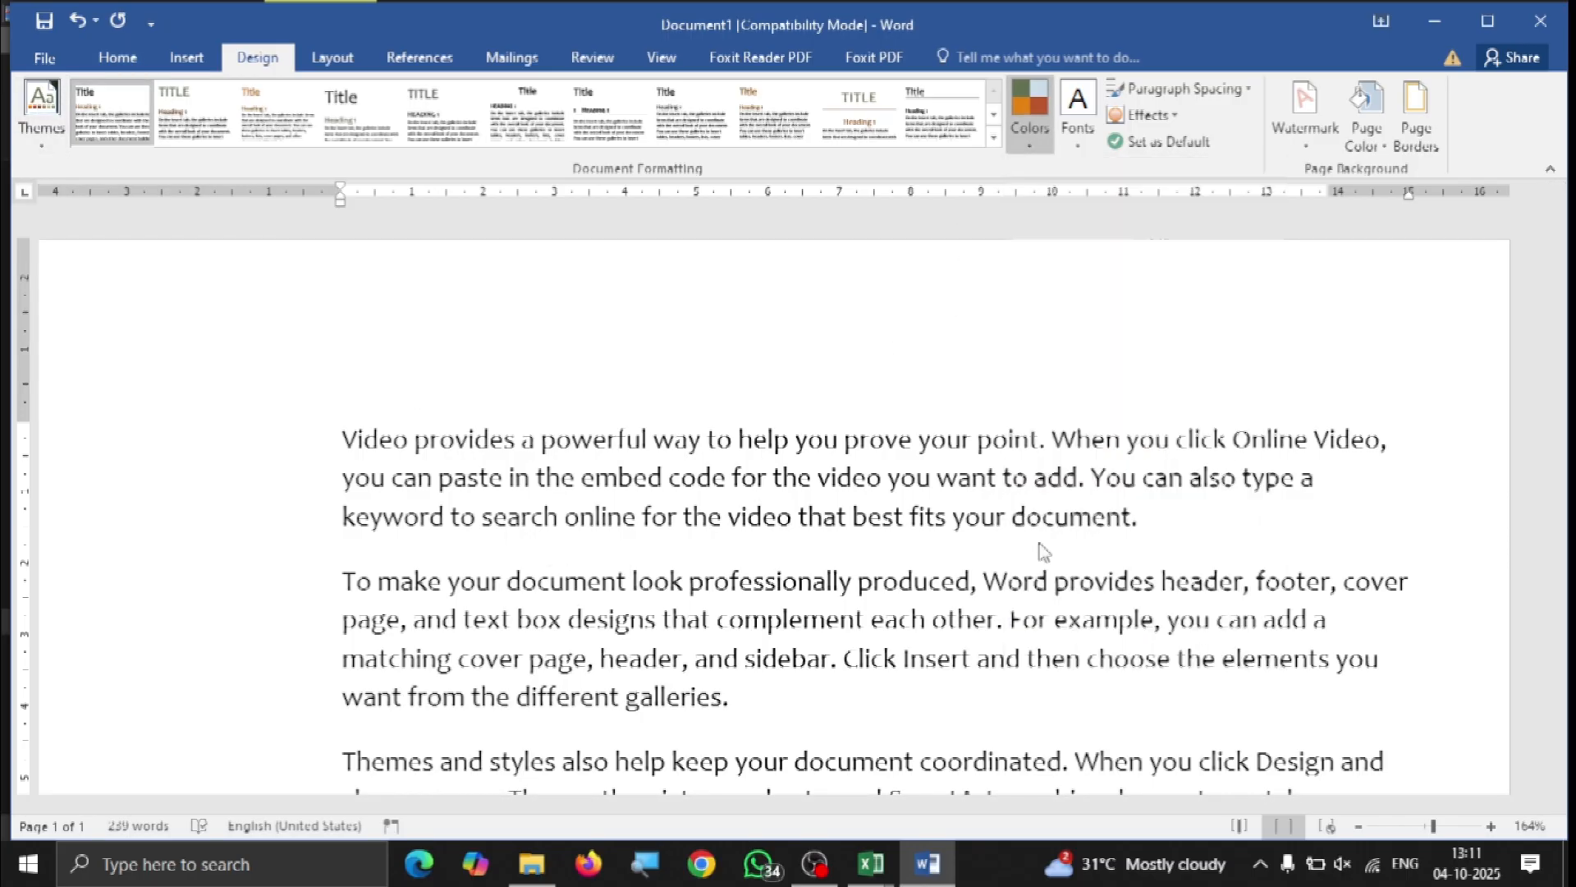
left_click(1072, 131)
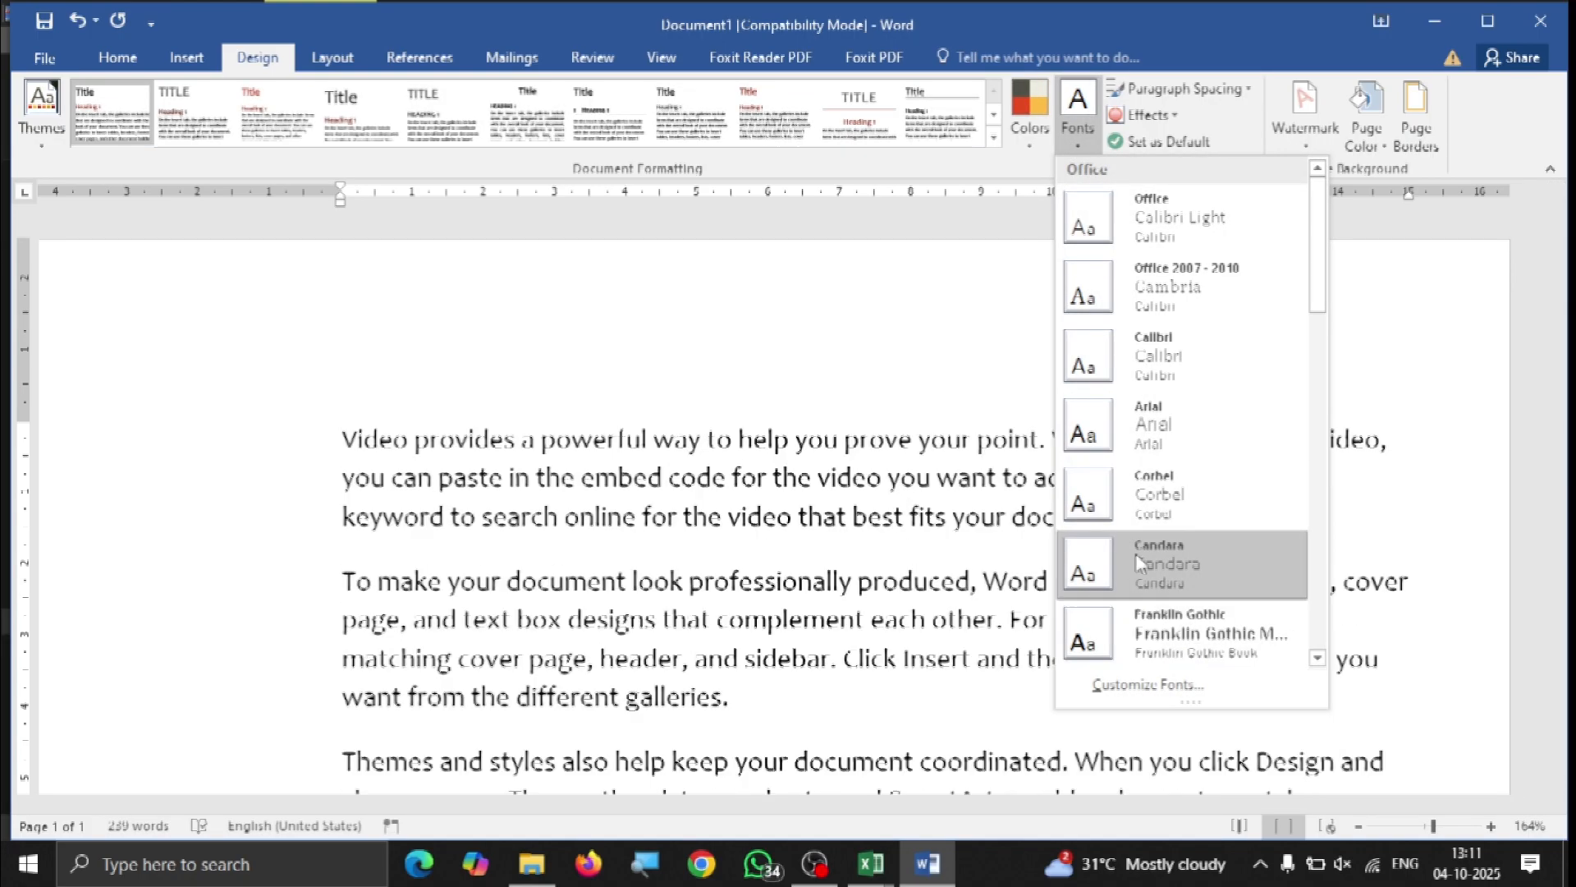
left_click(1165, 355)
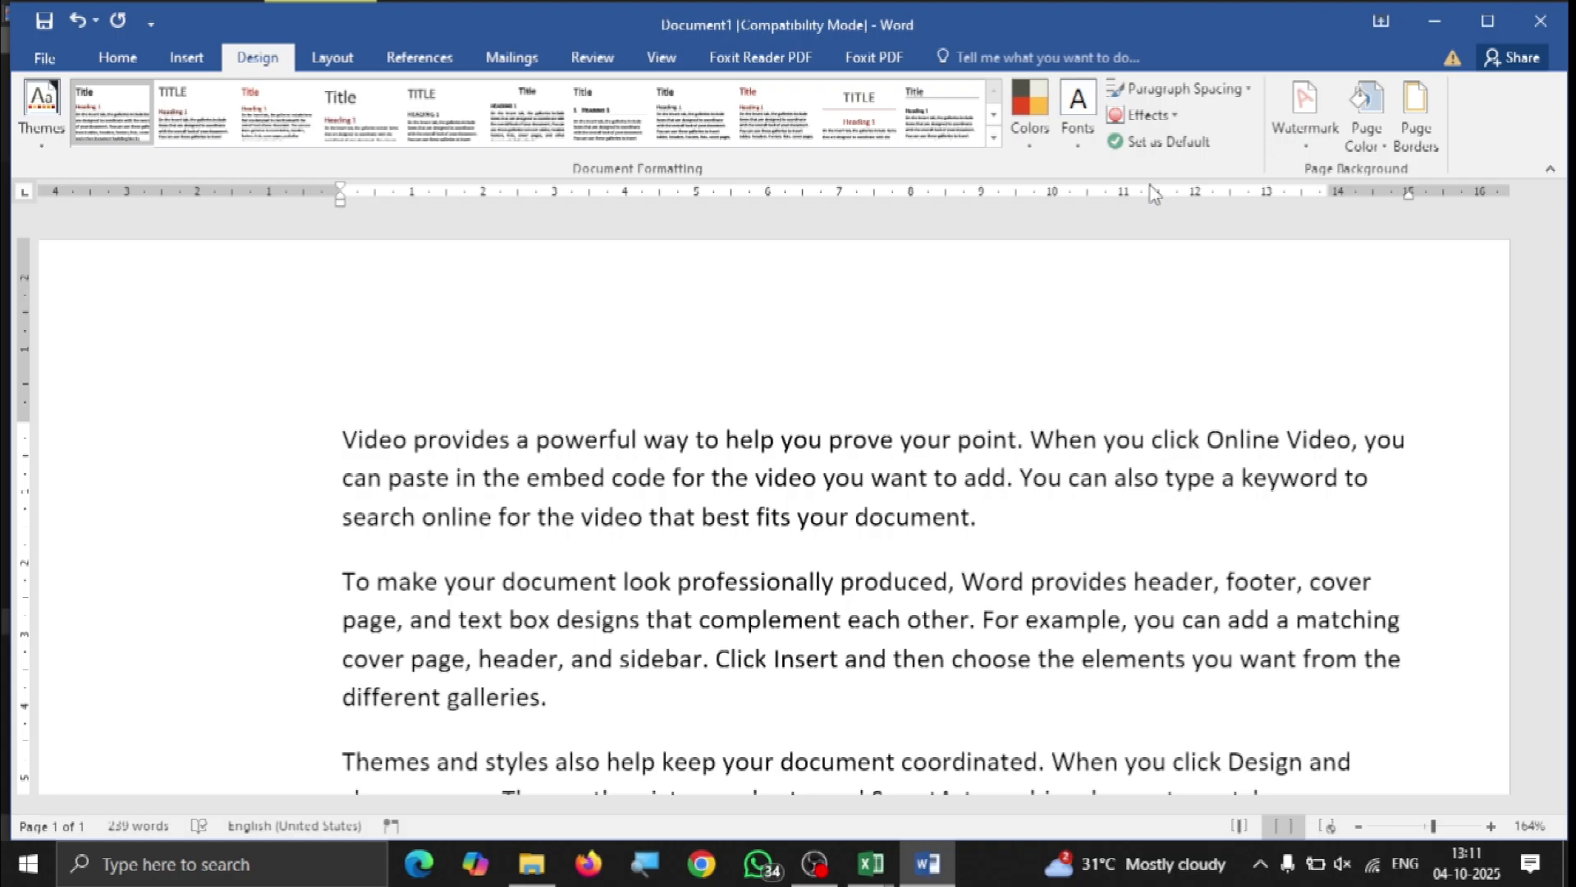
Set the document's paragraph spacing to No Paragraph Space and apply the Inset theme effects.
left_click(1246, 104)
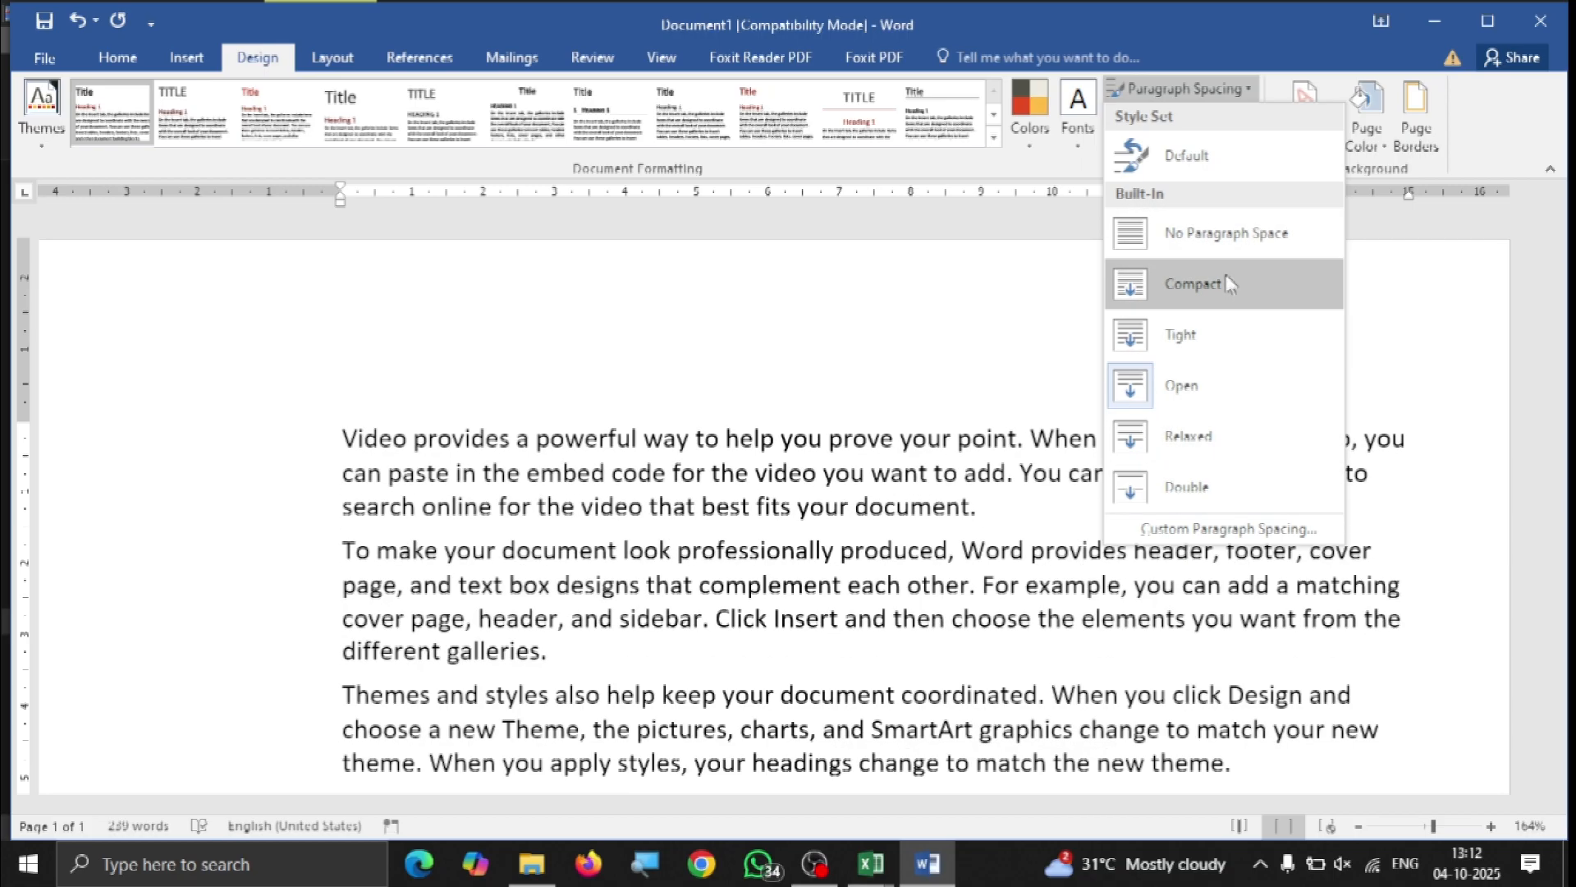
left_click(1223, 233)
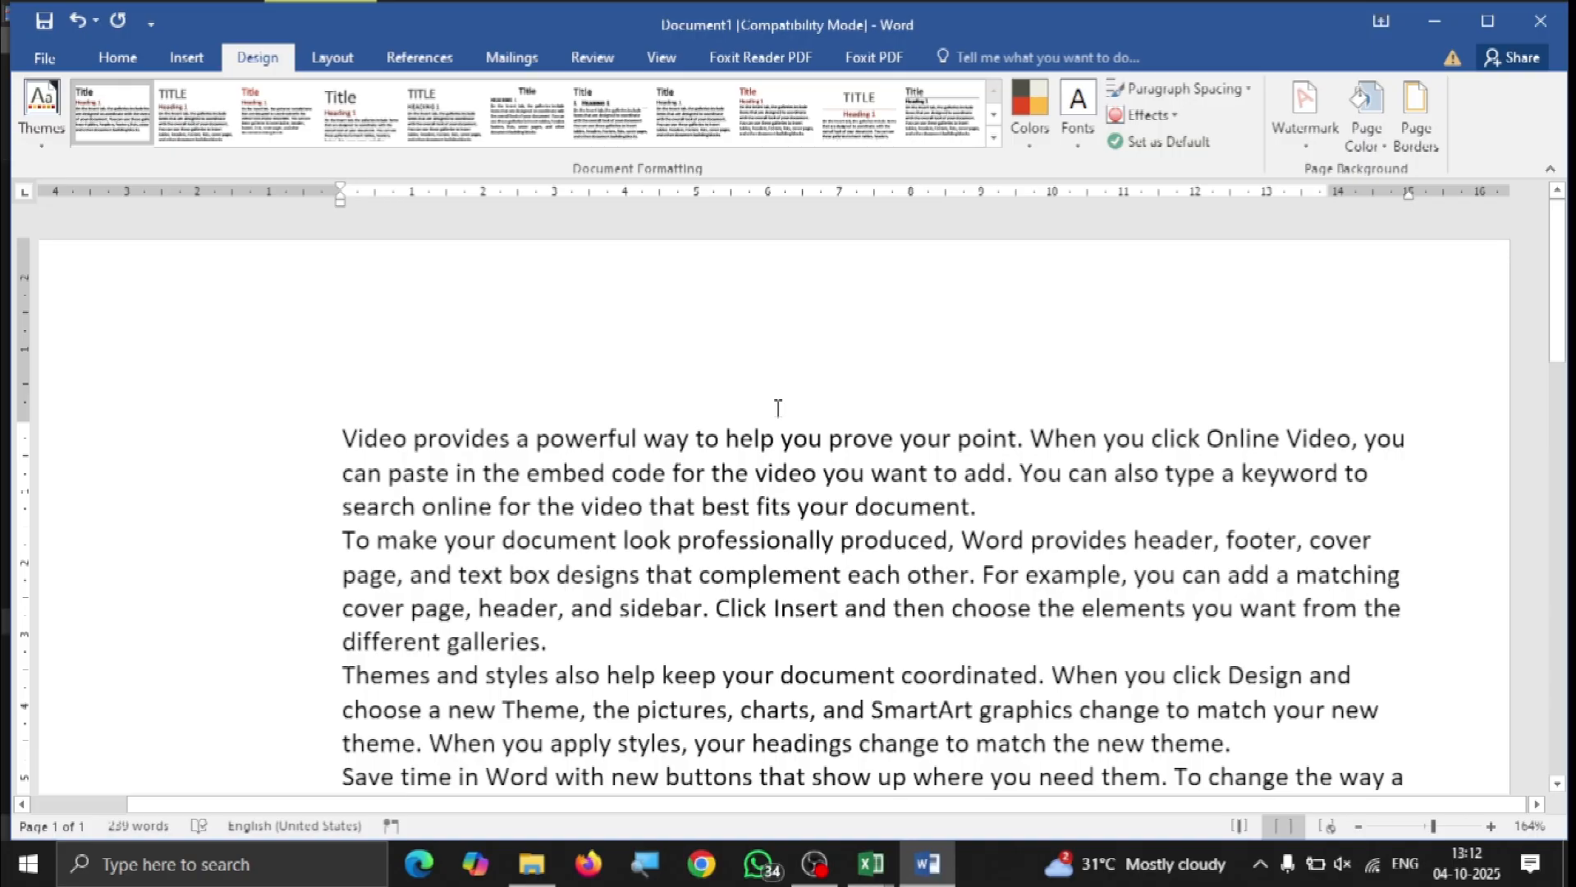
left_click(1179, 117)
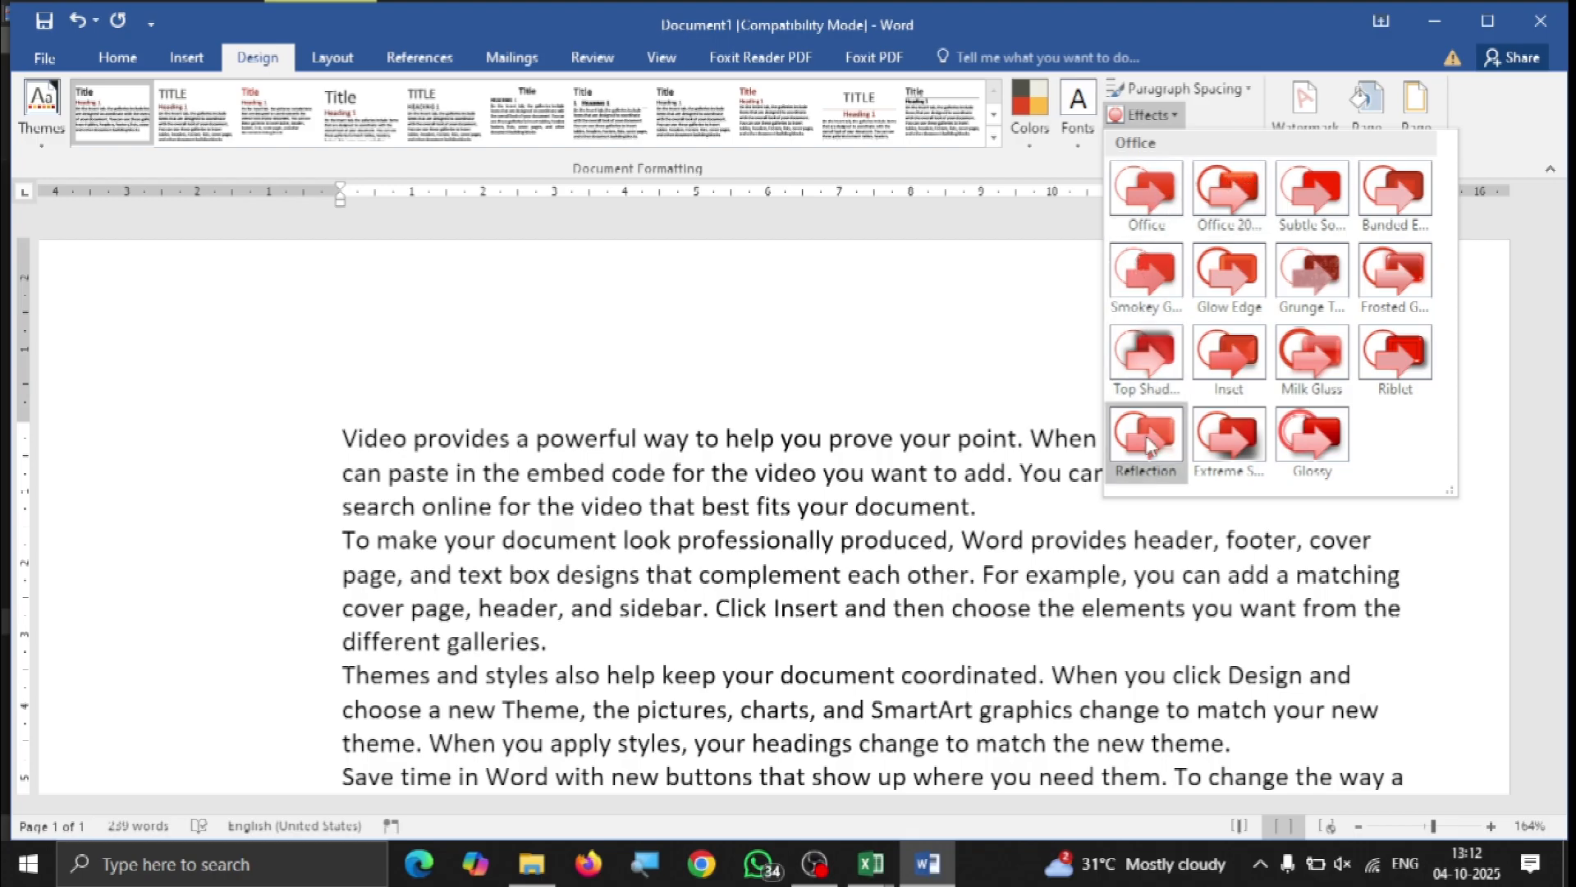
left_click(1252, 339)
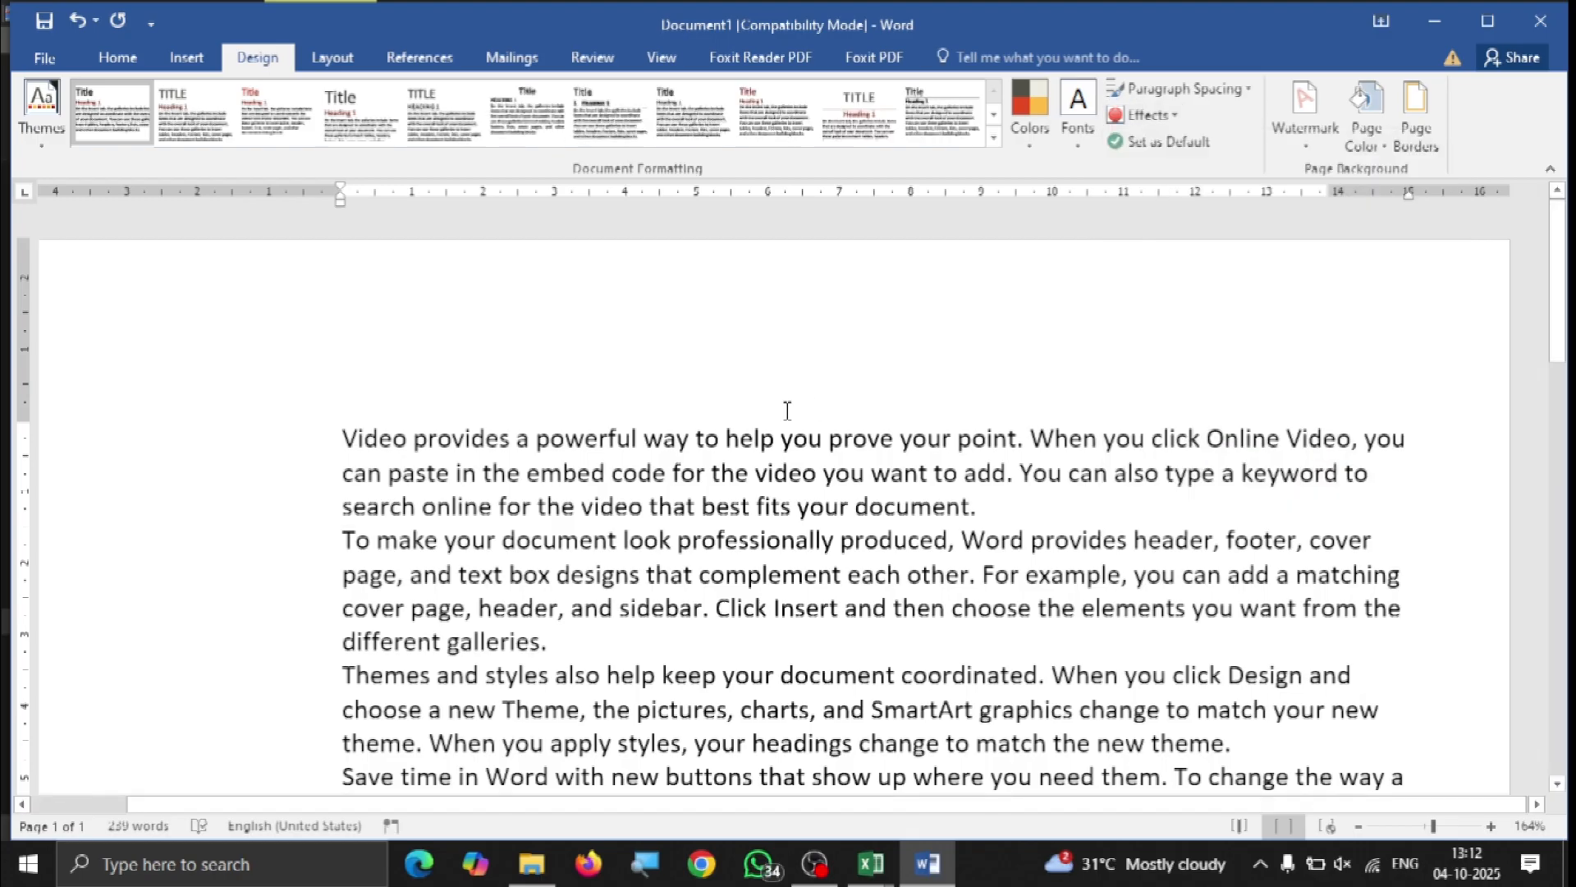
scroll(787, 411, "down", 5)
scroll(784, 412, "up", 5)
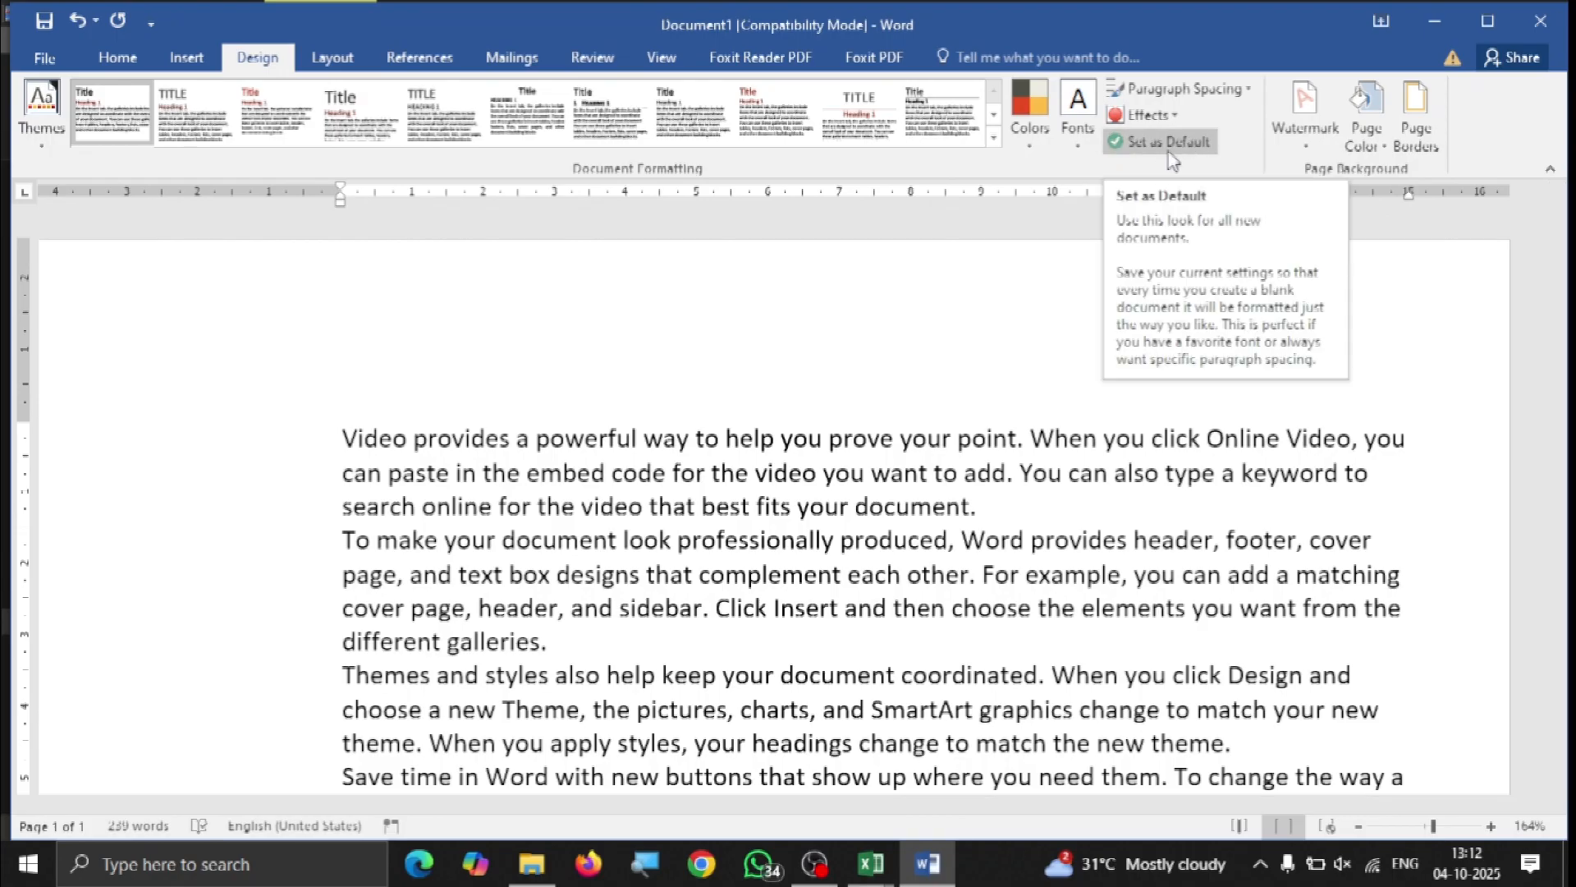
Save the current style set and theme as the default for all new blank documents.
left_click(1170, 145)
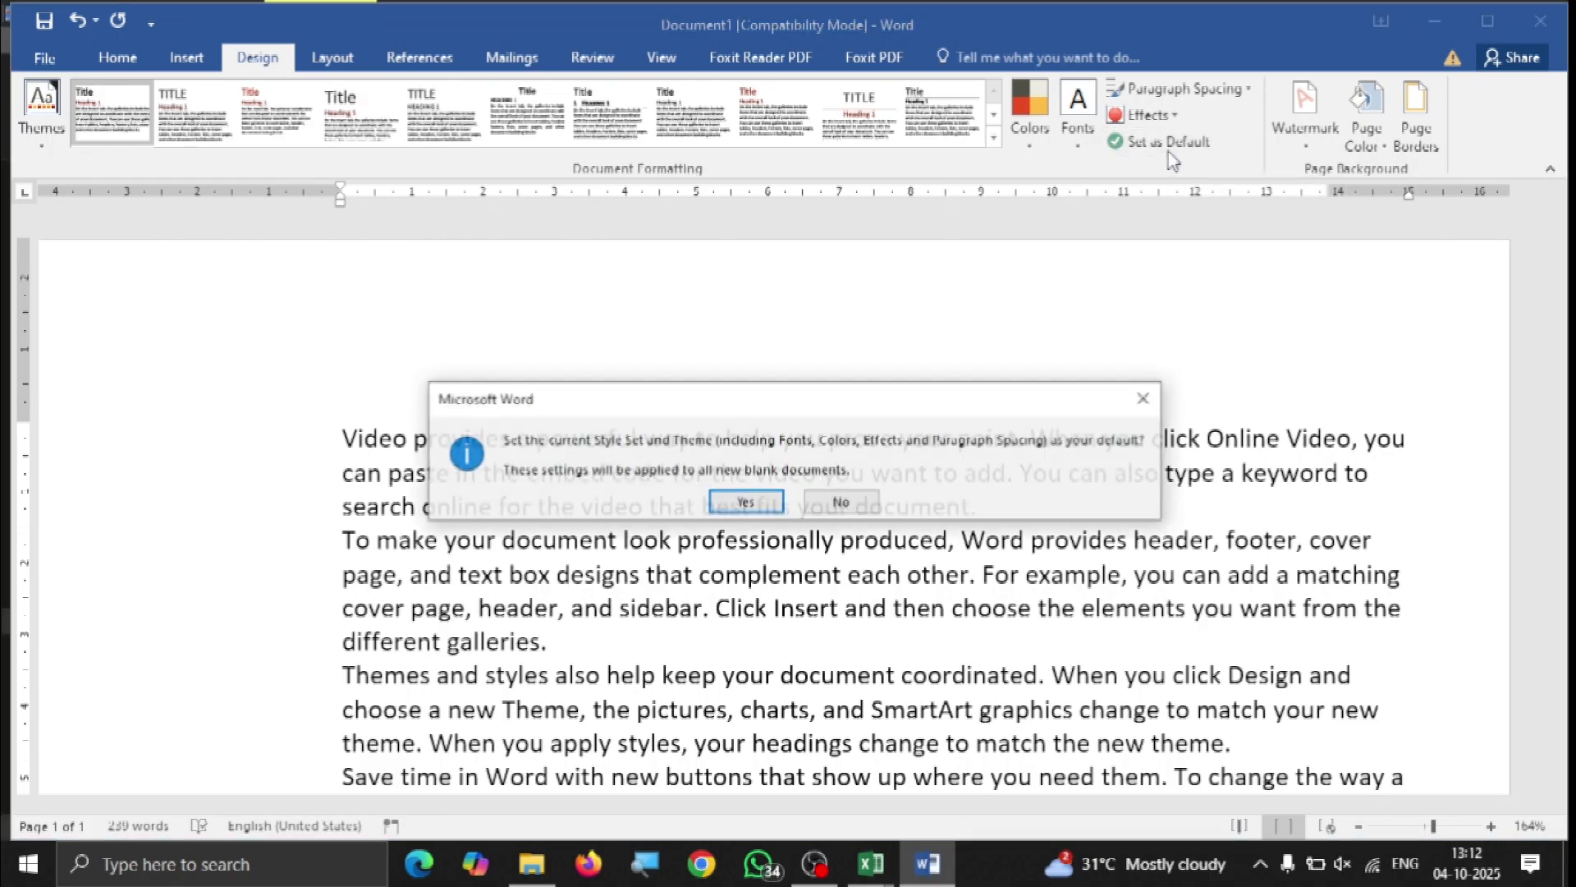
left_click(734, 502)
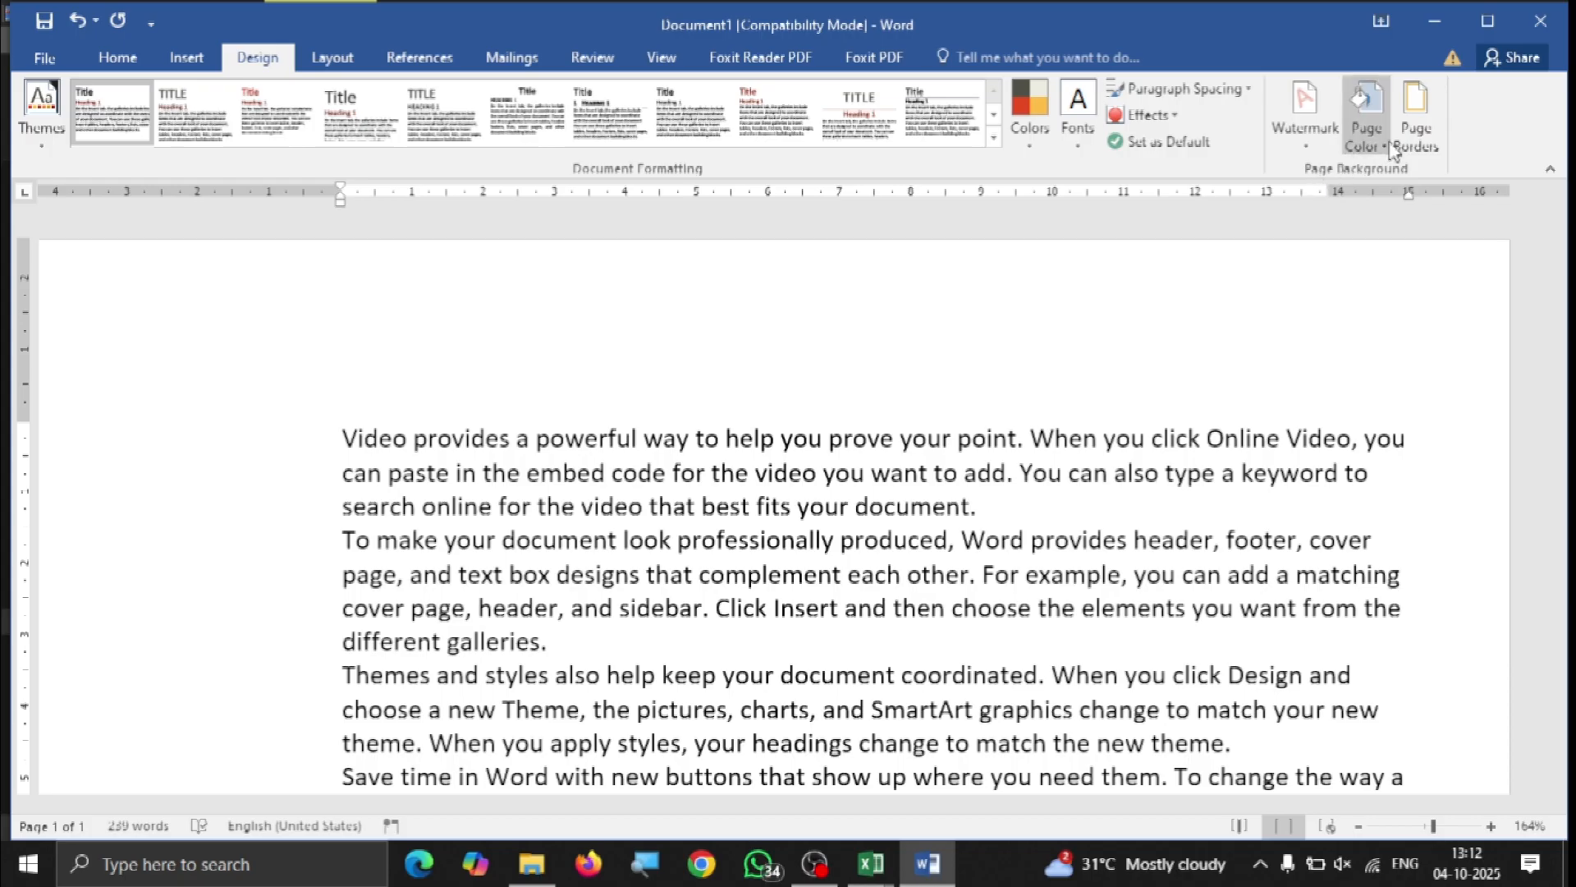
Add the built-in DO NOT COPY 2 watermark to the page.
left_click(1304, 151)
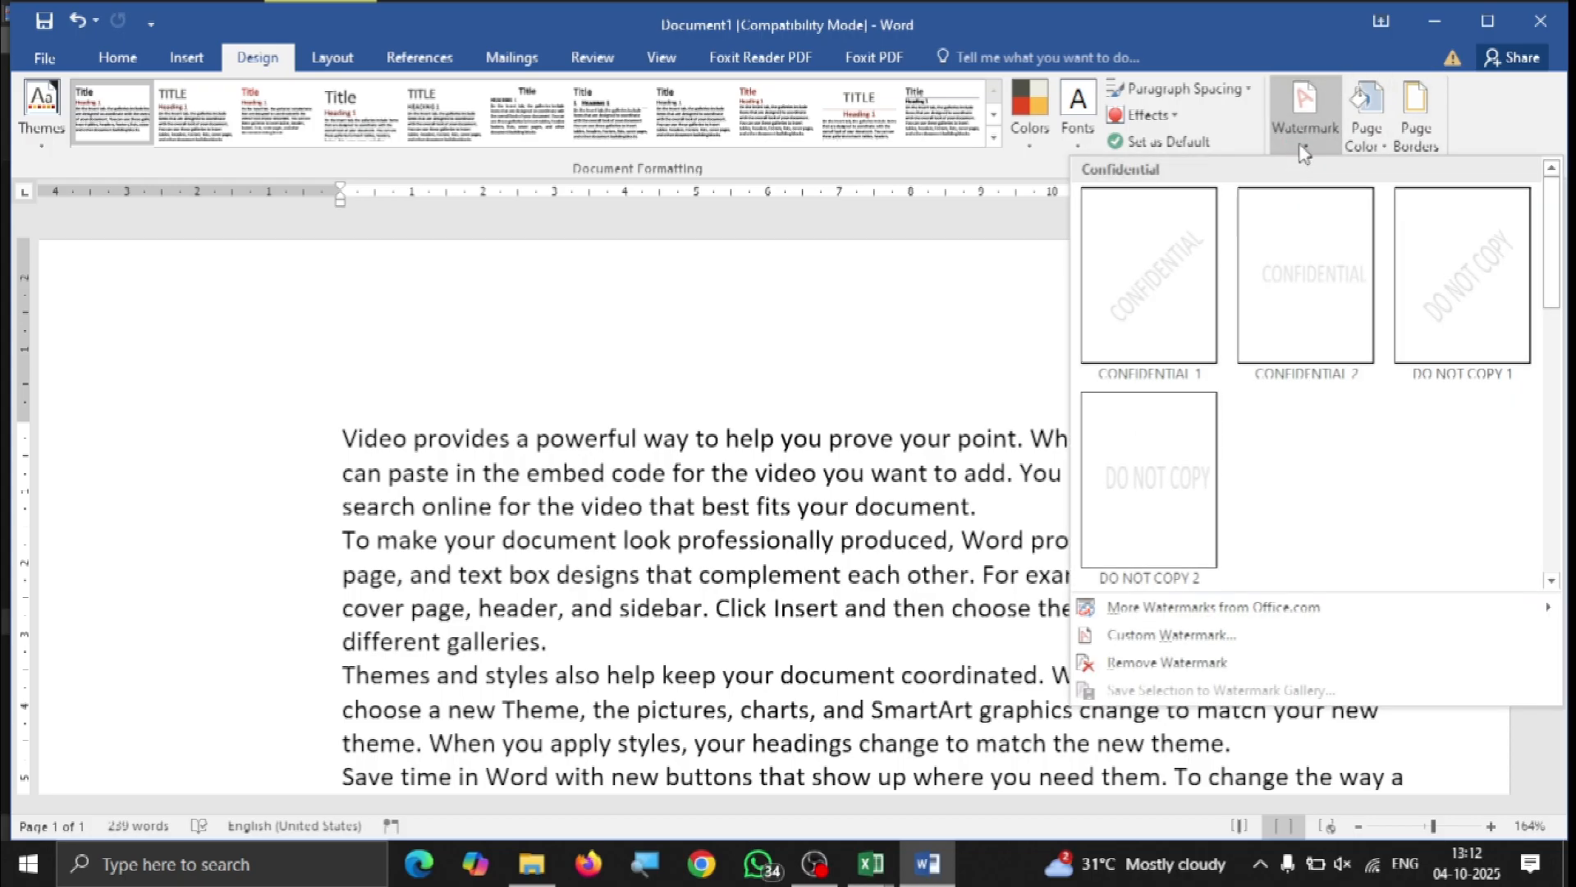
left_click(1158, 496)
scroll(1152, 492, "down", 7)
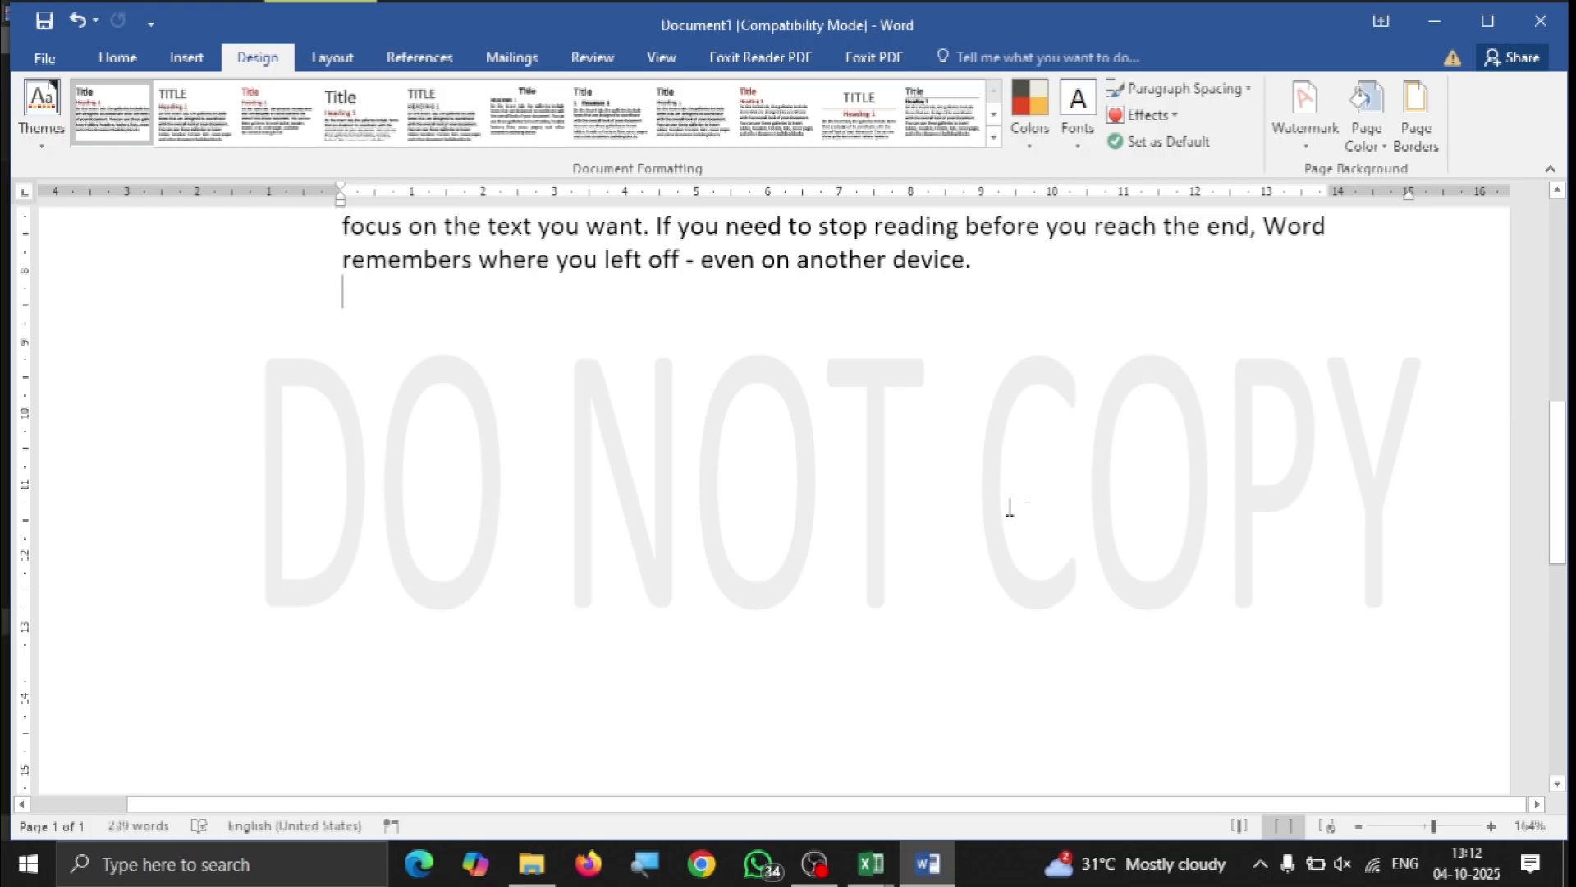
Customize the text watermark so that it reads "i am fine".
left_click(1305, 106)
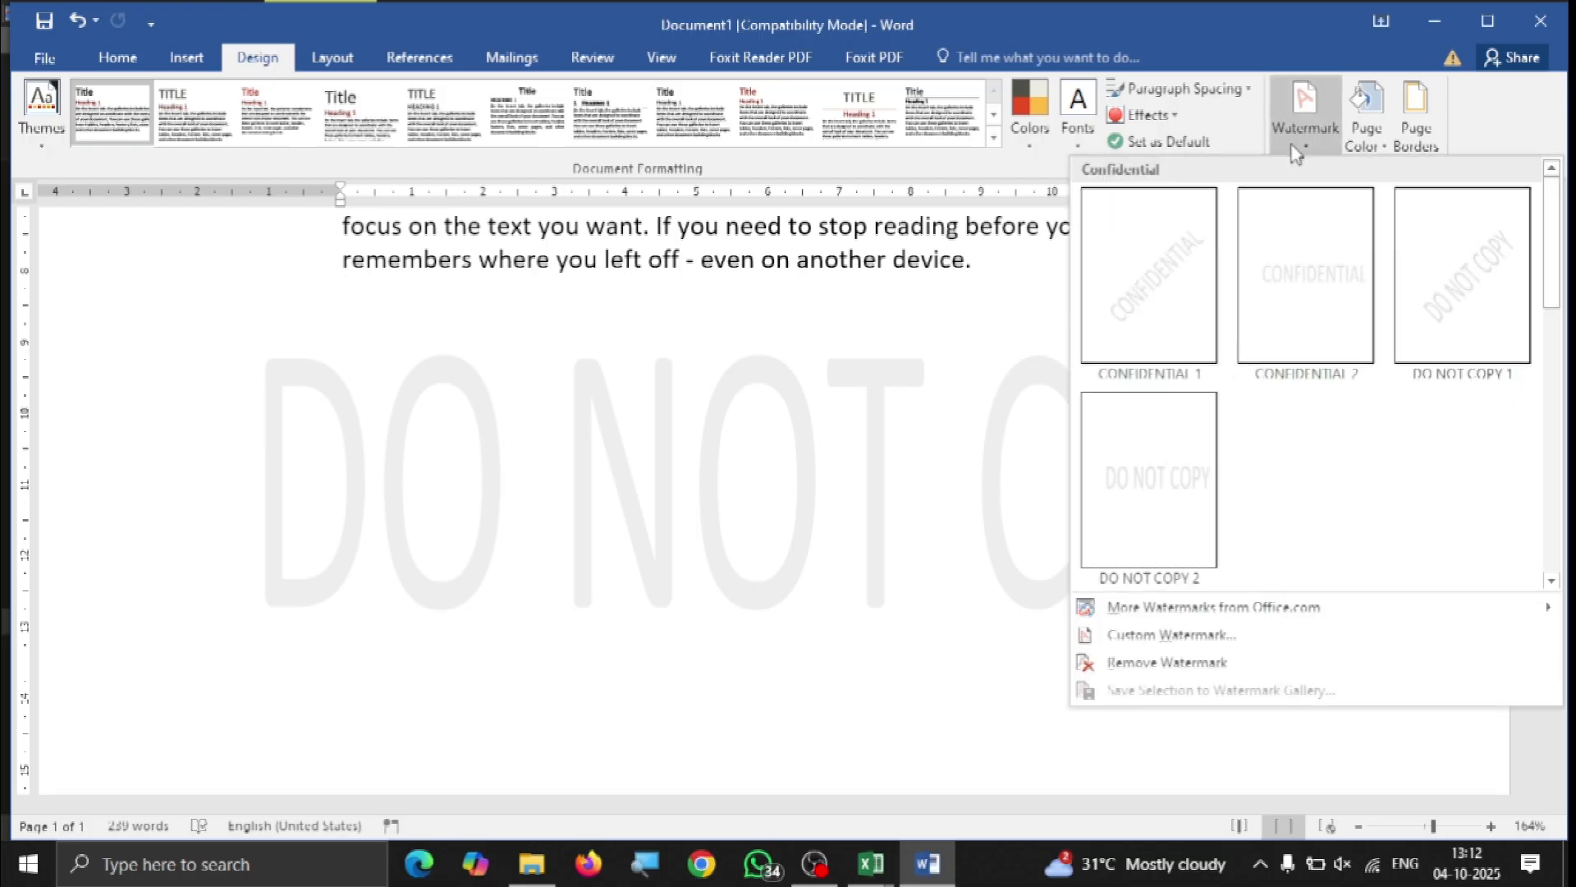
left_click(1175, 635)
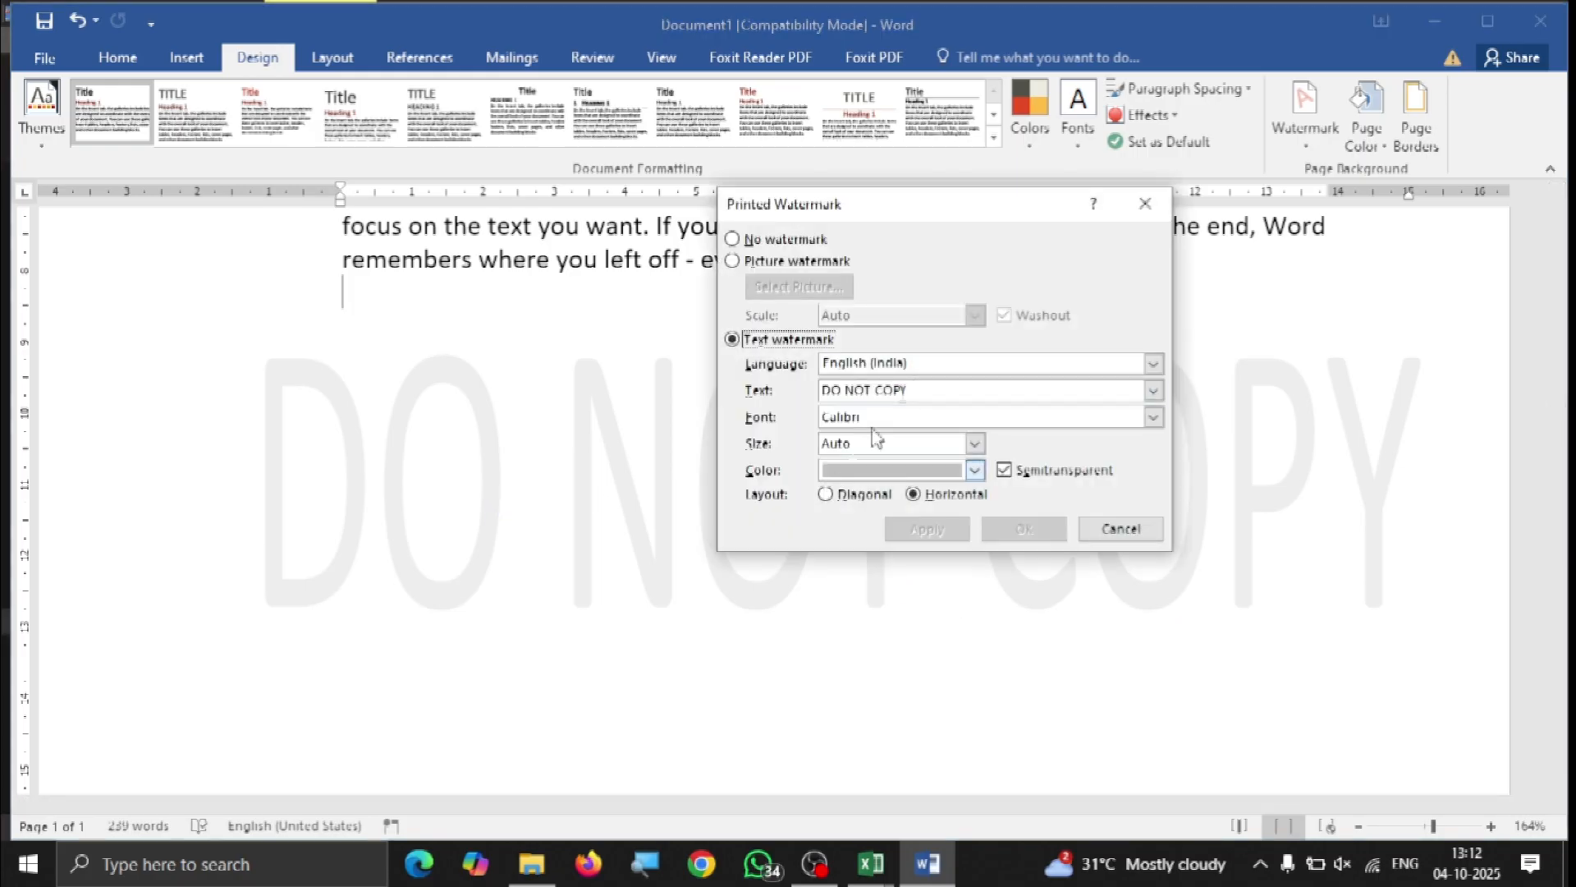
left_click_drag(911, 391, 777, 404)
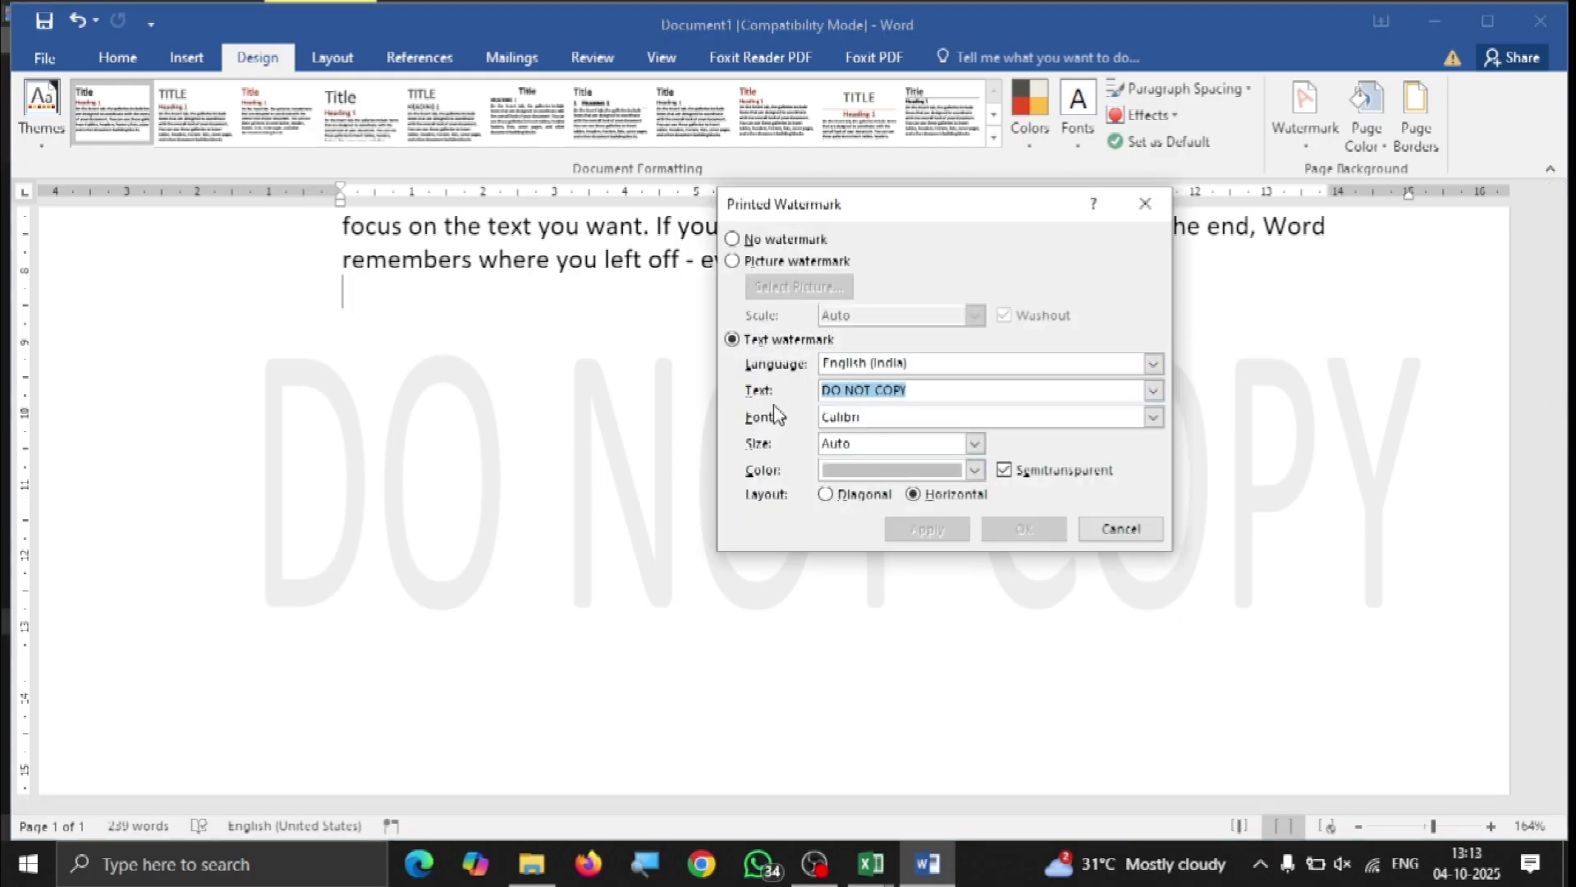
key("BackSpace")
type("I am fine")
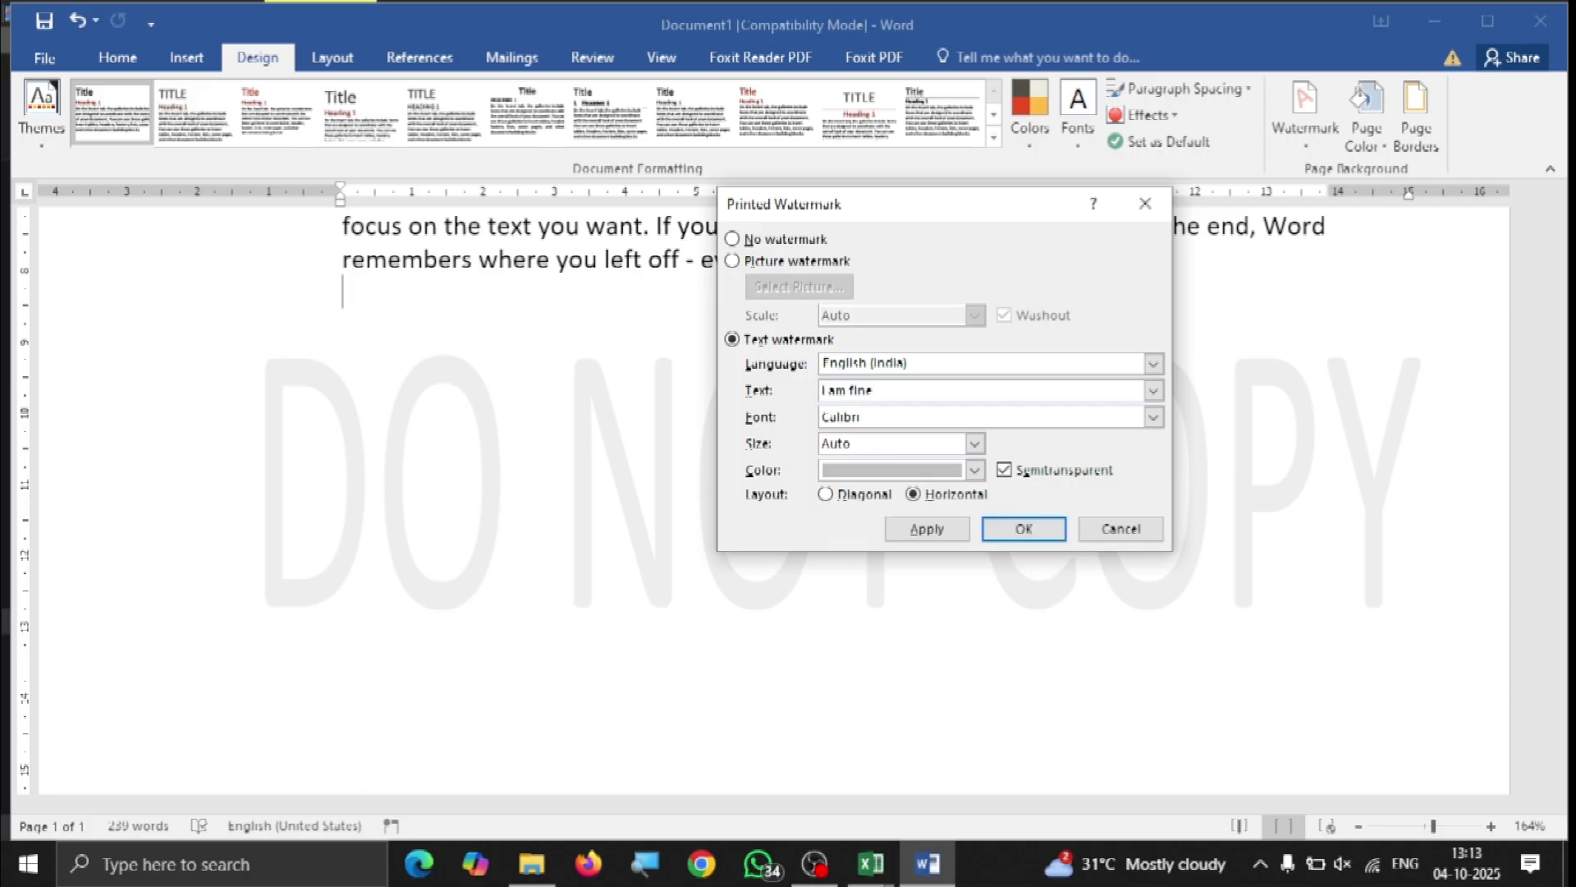
left_click(1028, 531)
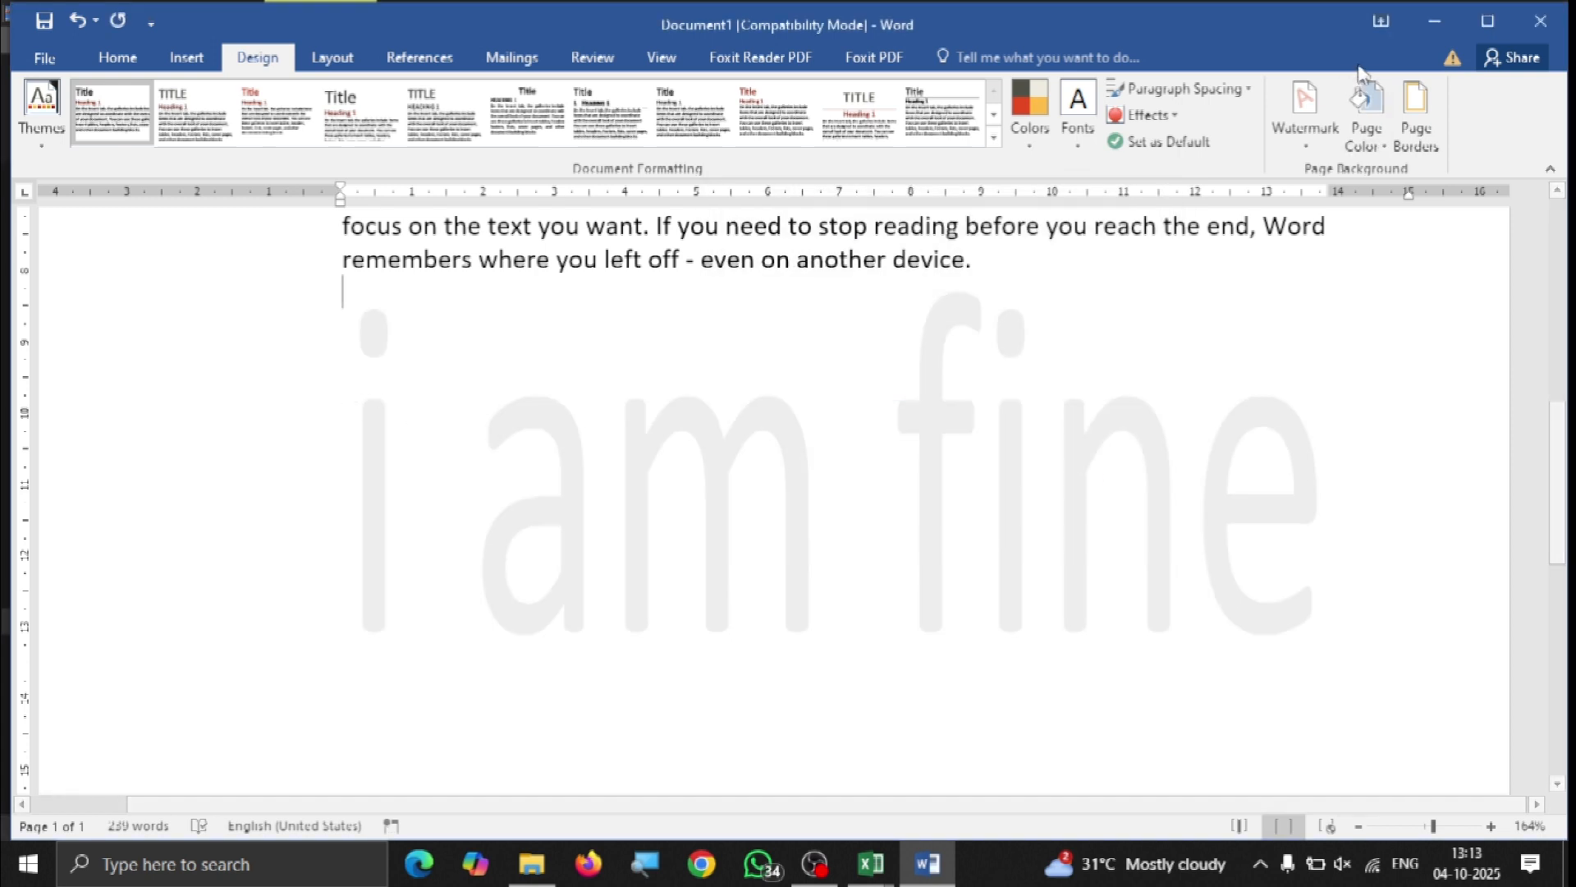
Change the custom text watermark's color to the standard green and apply it.
left_click(1323, 138)
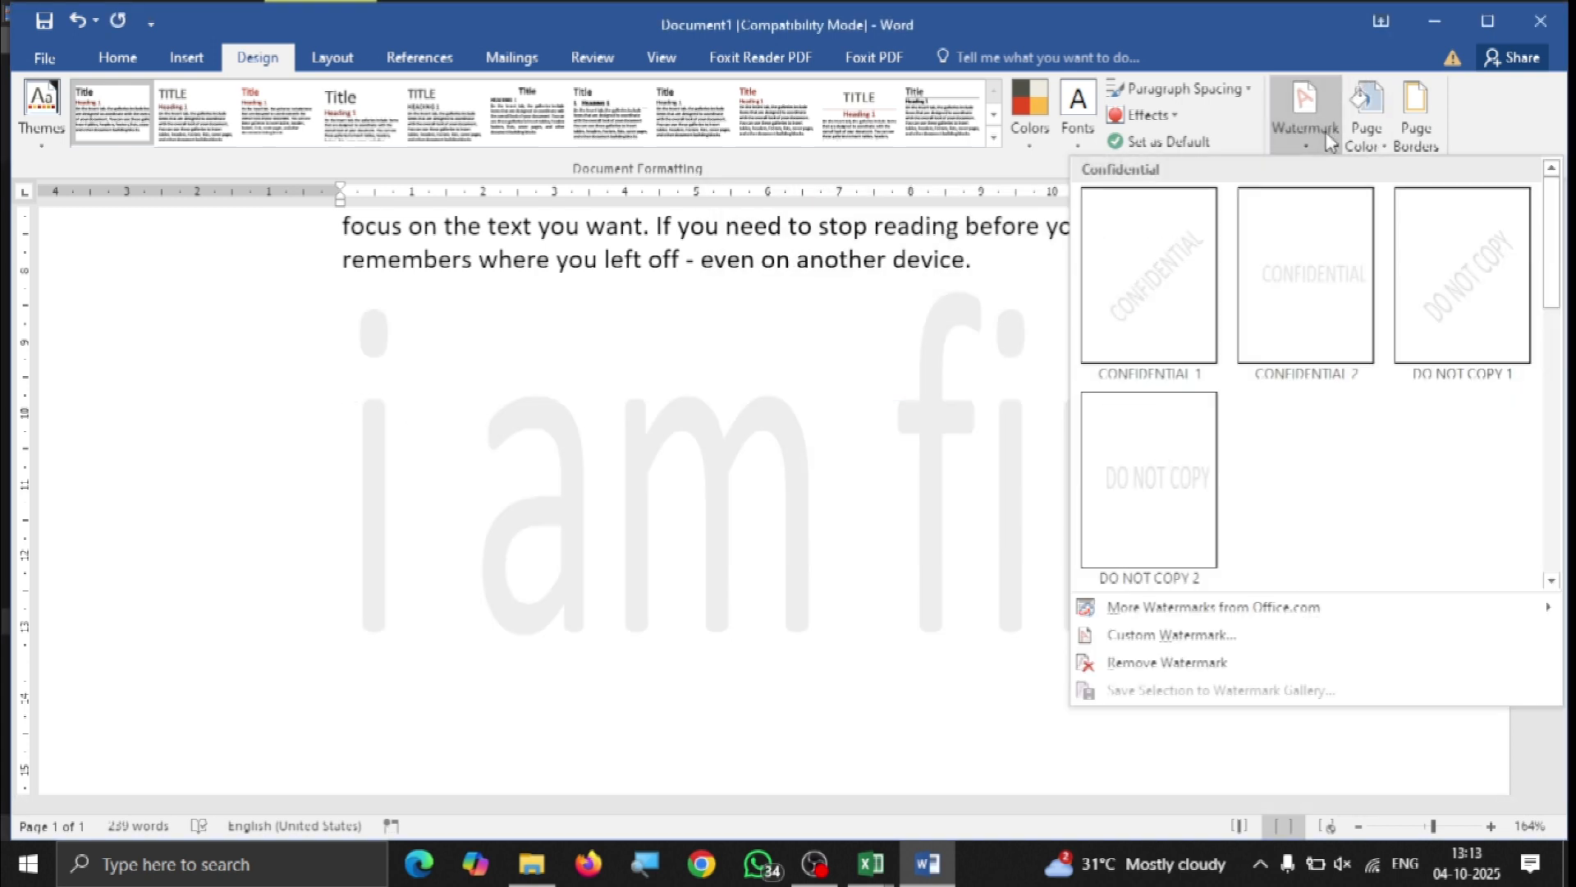
left_click(1170, 635)
left_click(974, 470)
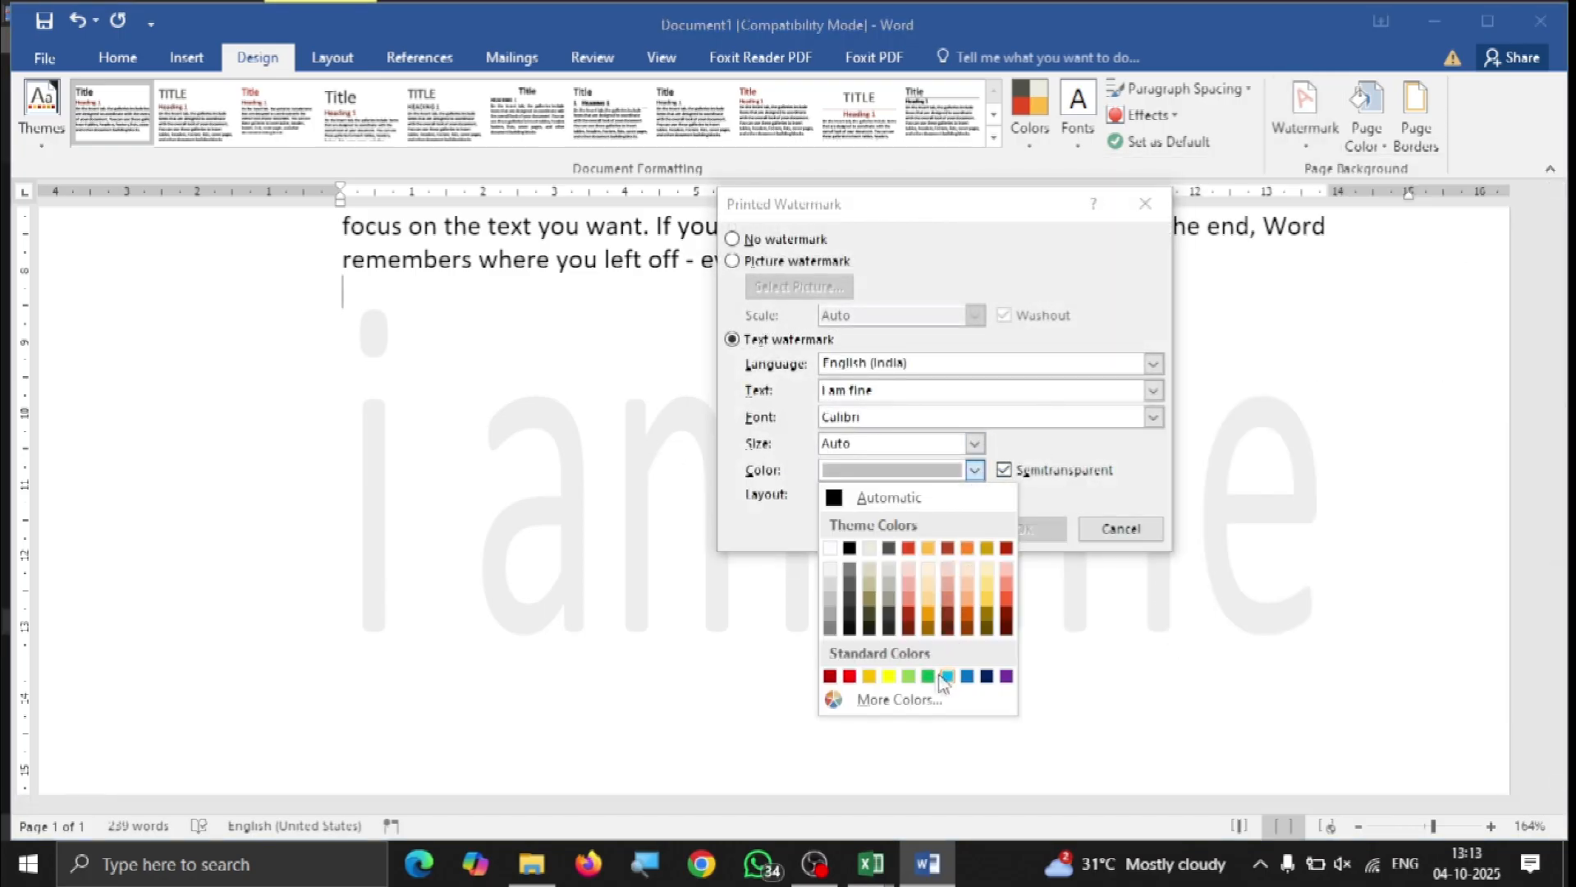
left_click(928, 676)
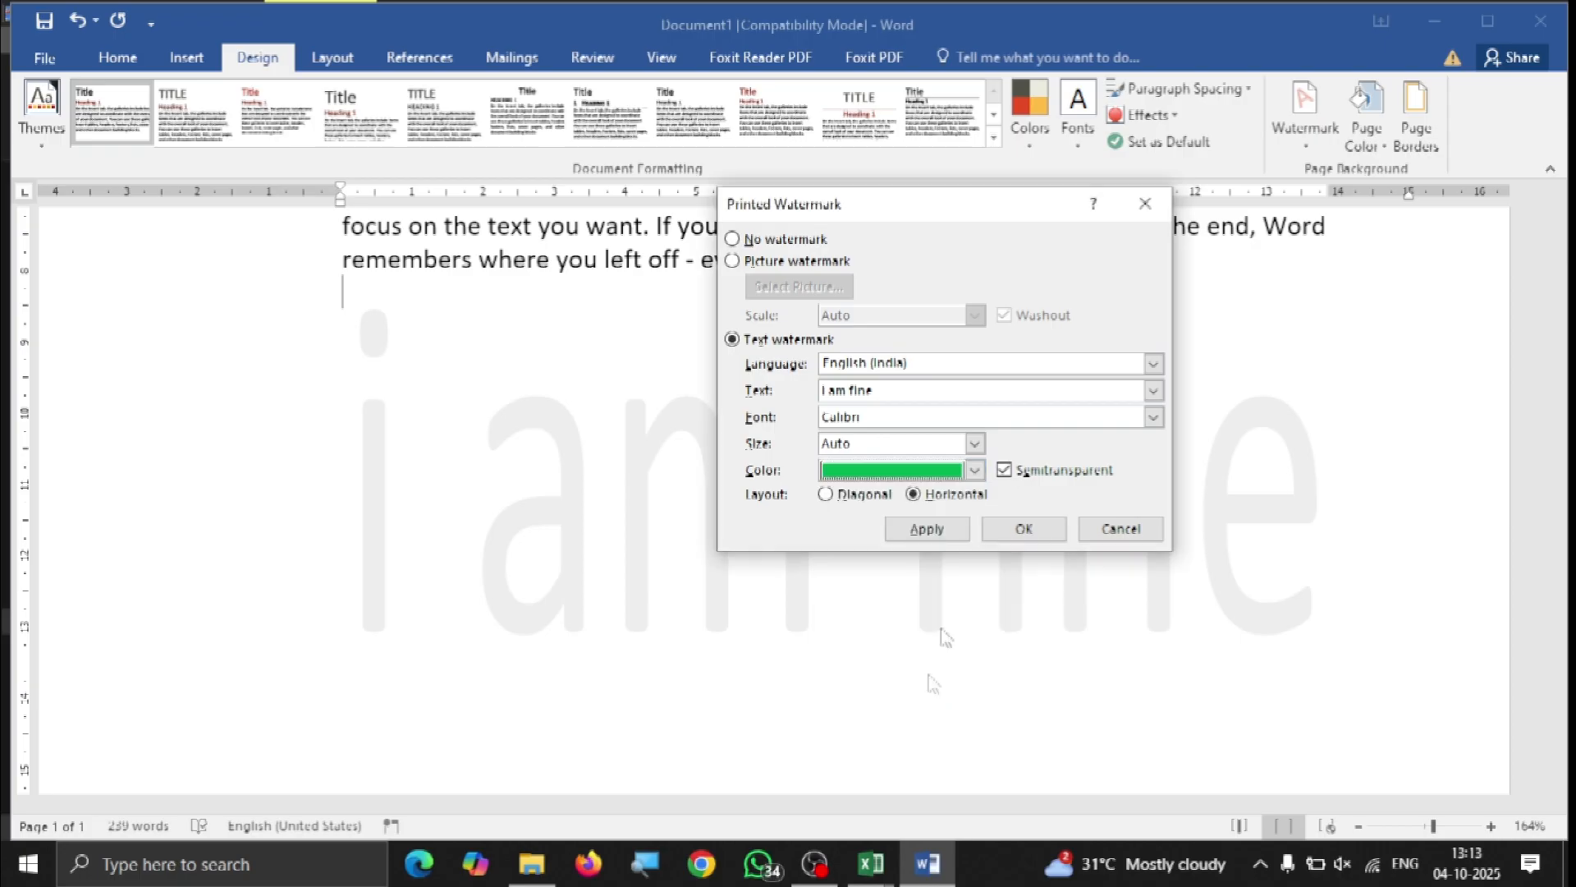
left_click(928, 529)
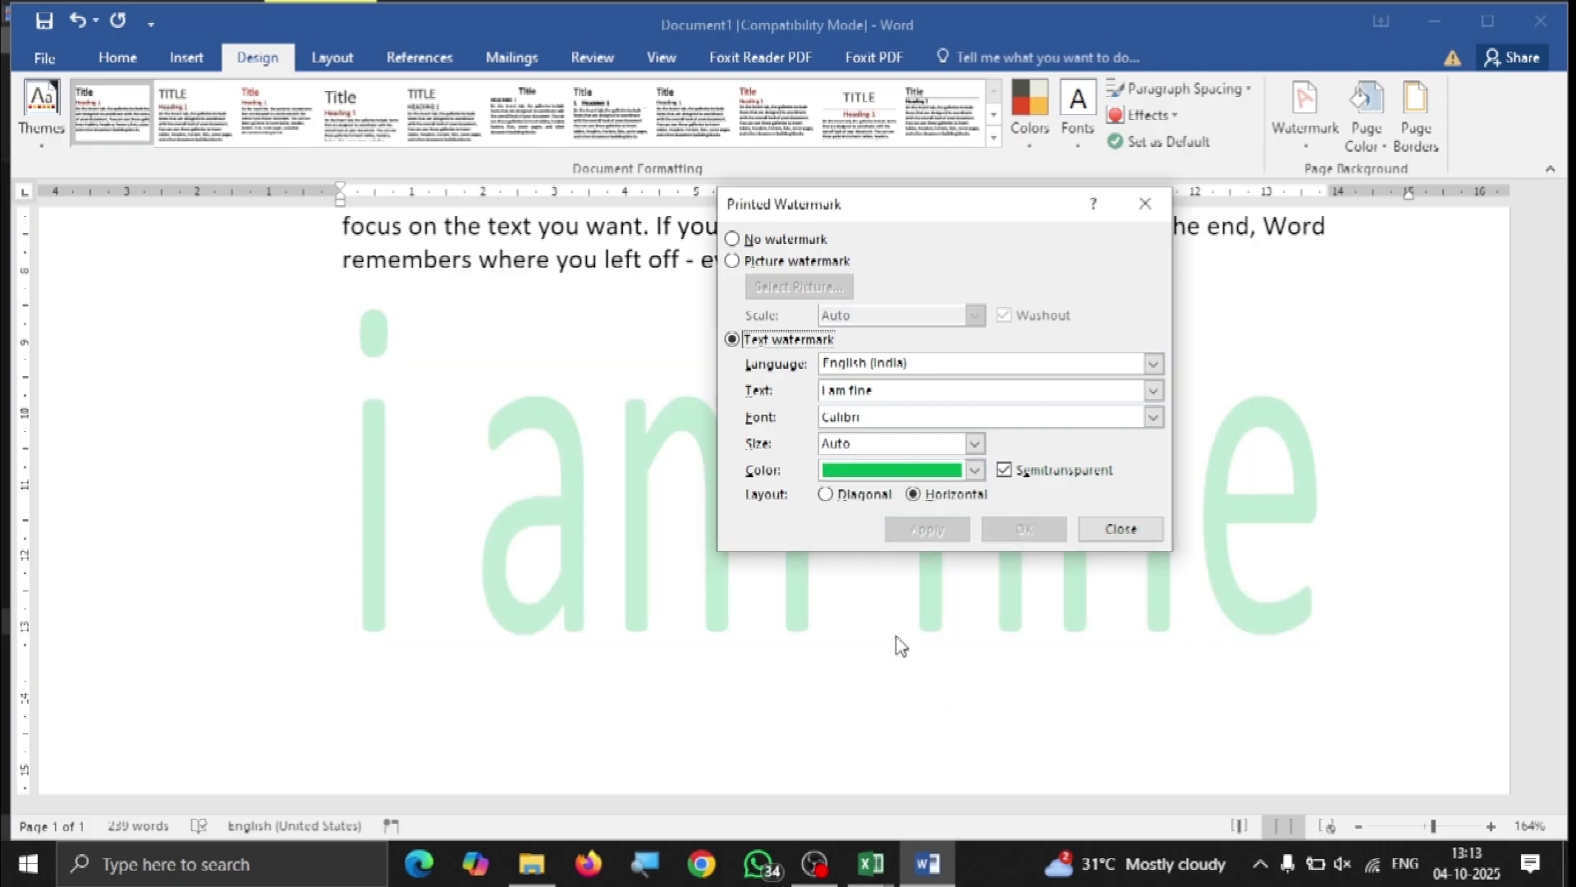
left_click(1121, 528)
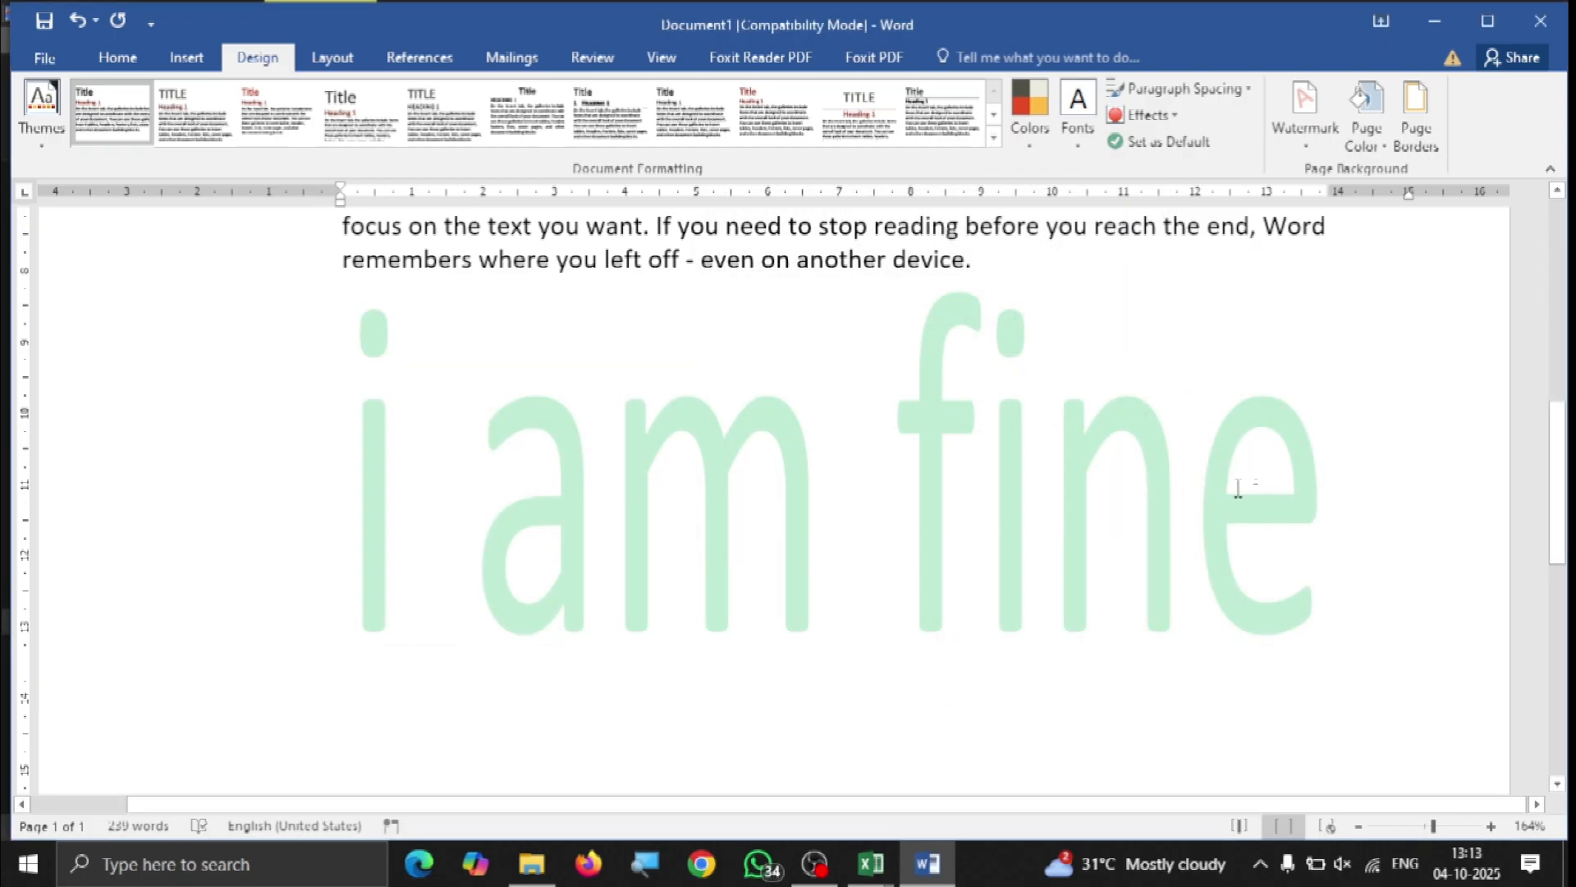
left_click(1305, 111)
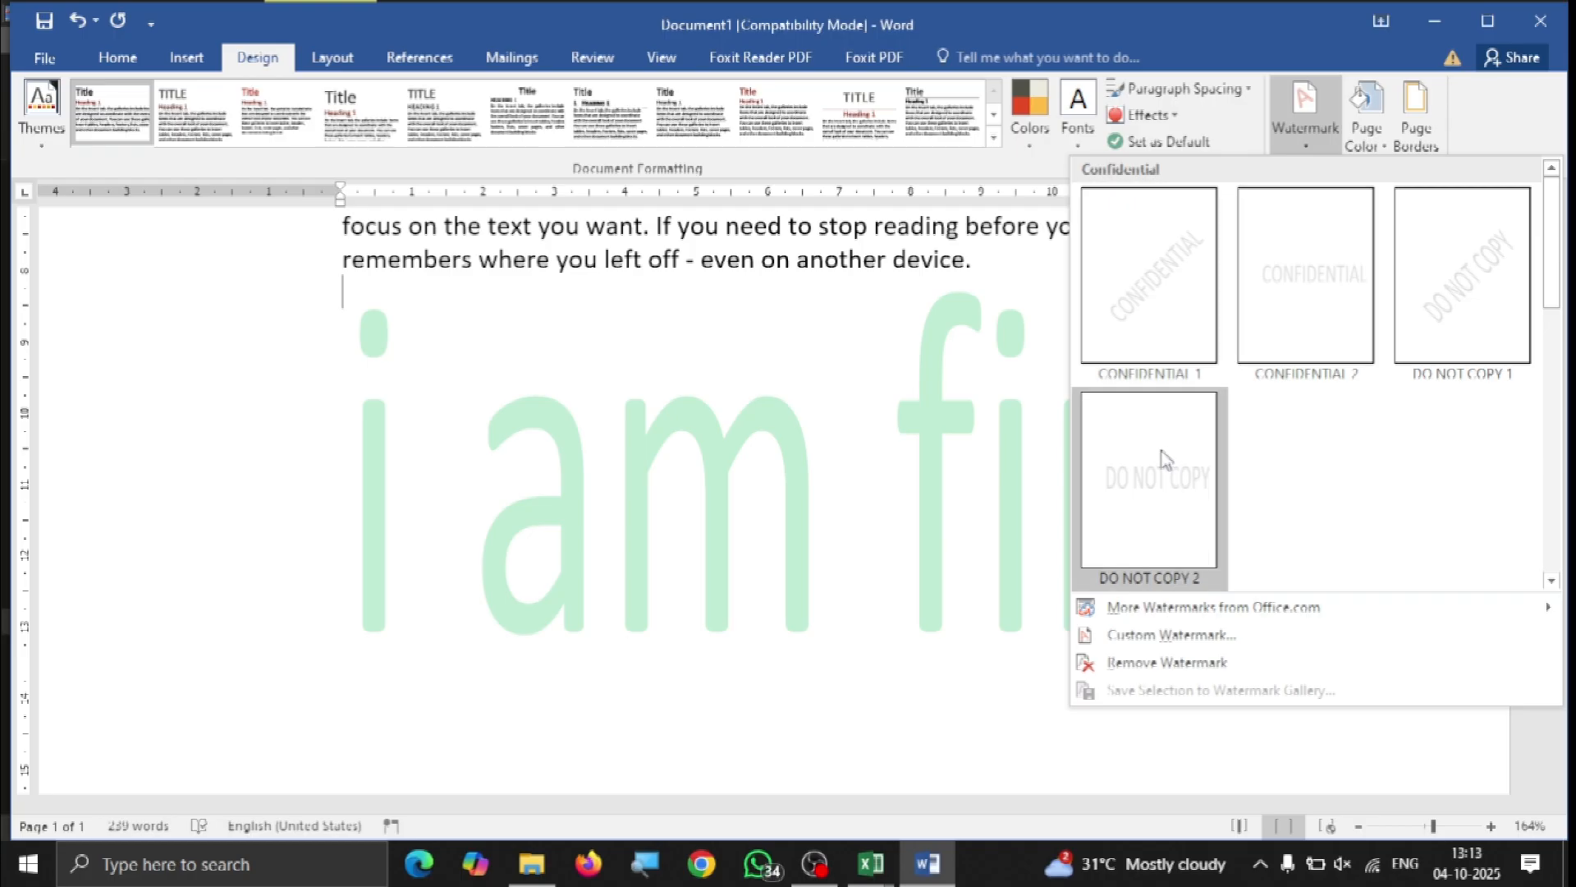
left_click(988, 270)
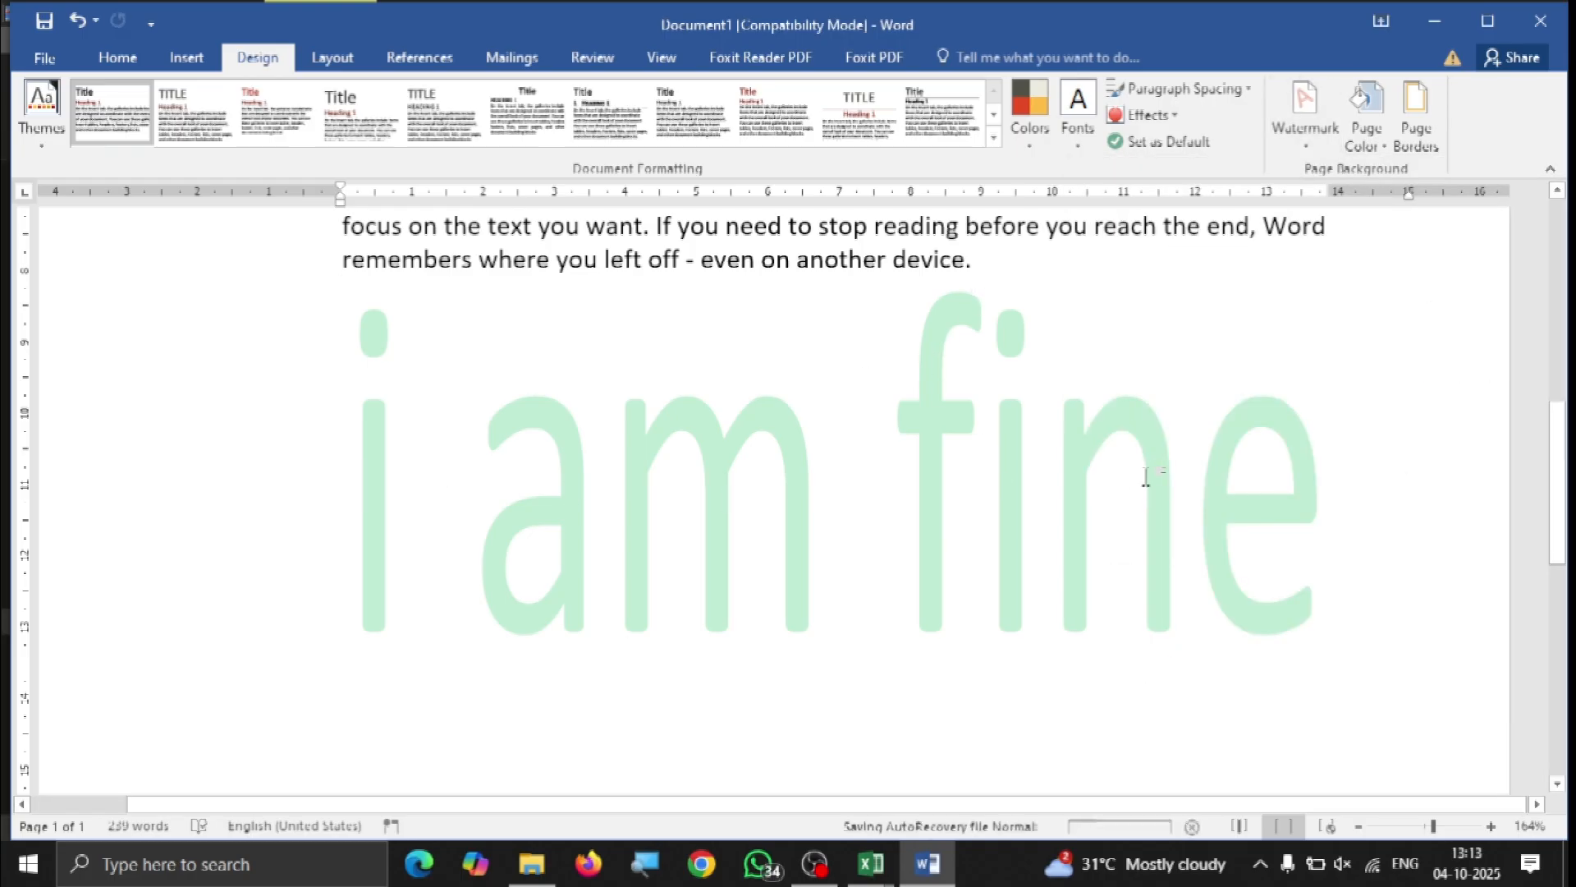
Set the page background color to the standard blue.
left_click(1365, 132)
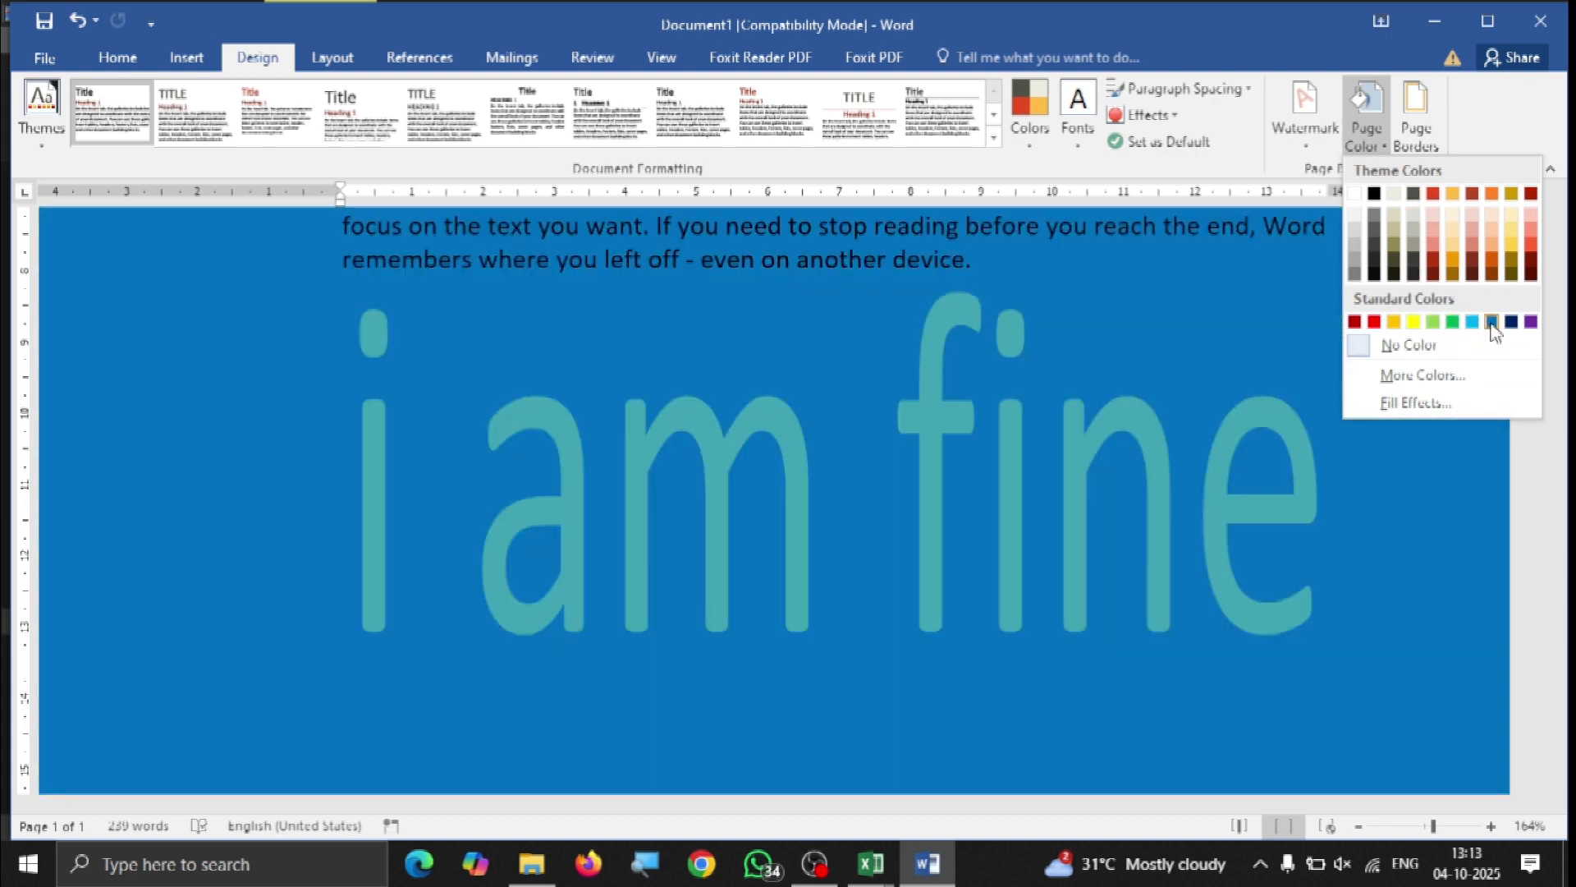
left_click(1492, 321)
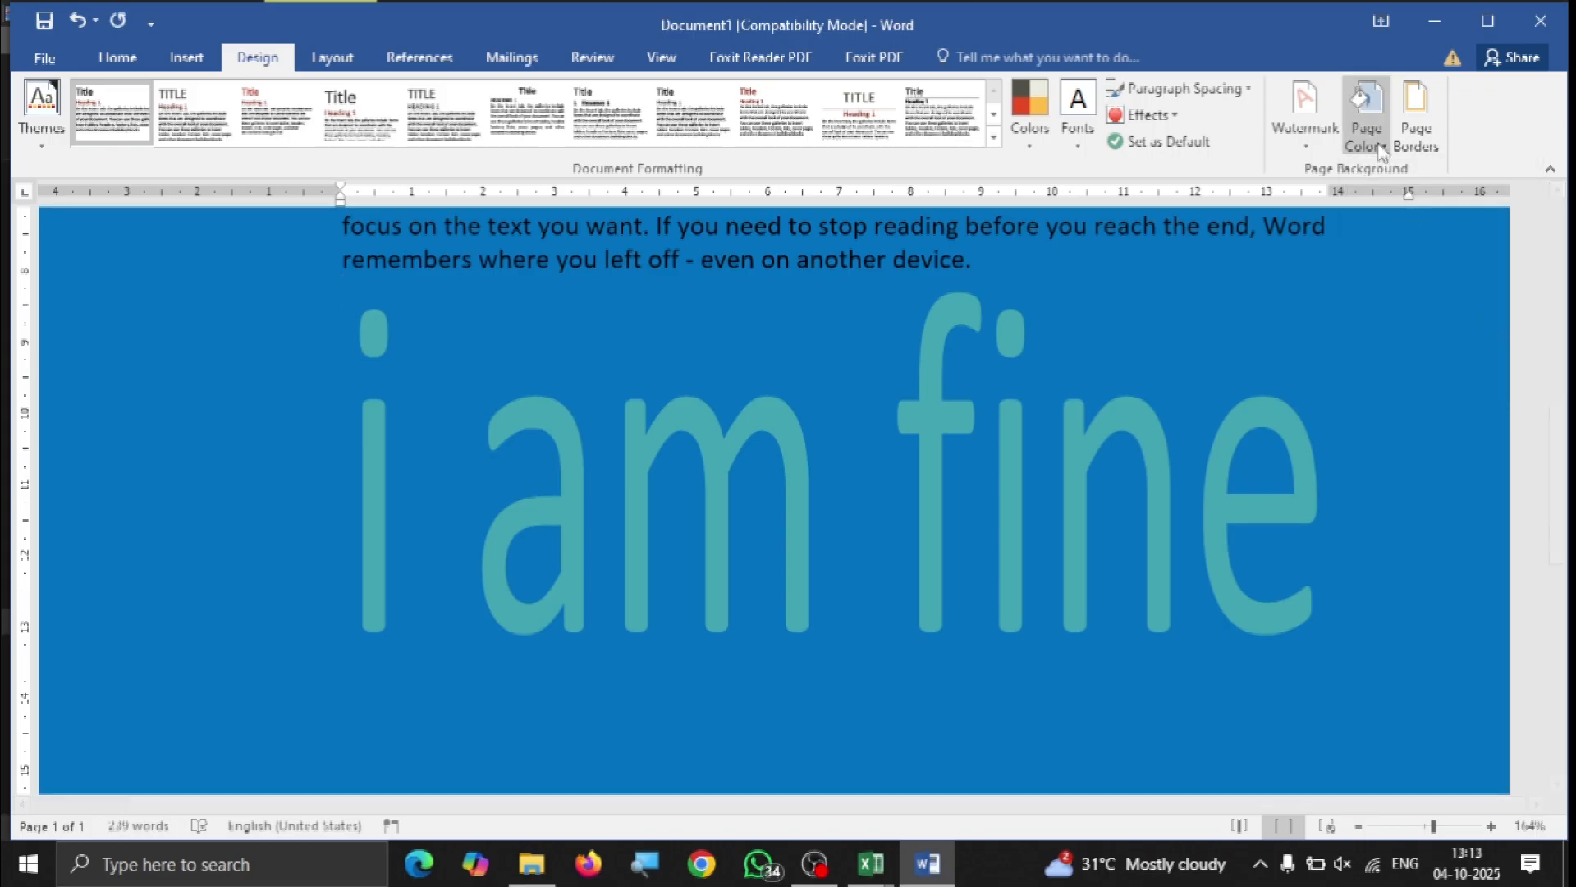
Fill the page background with the Early Sunset preset gradient using the From corner shading style, and review the page.
left_click(1365, 114)
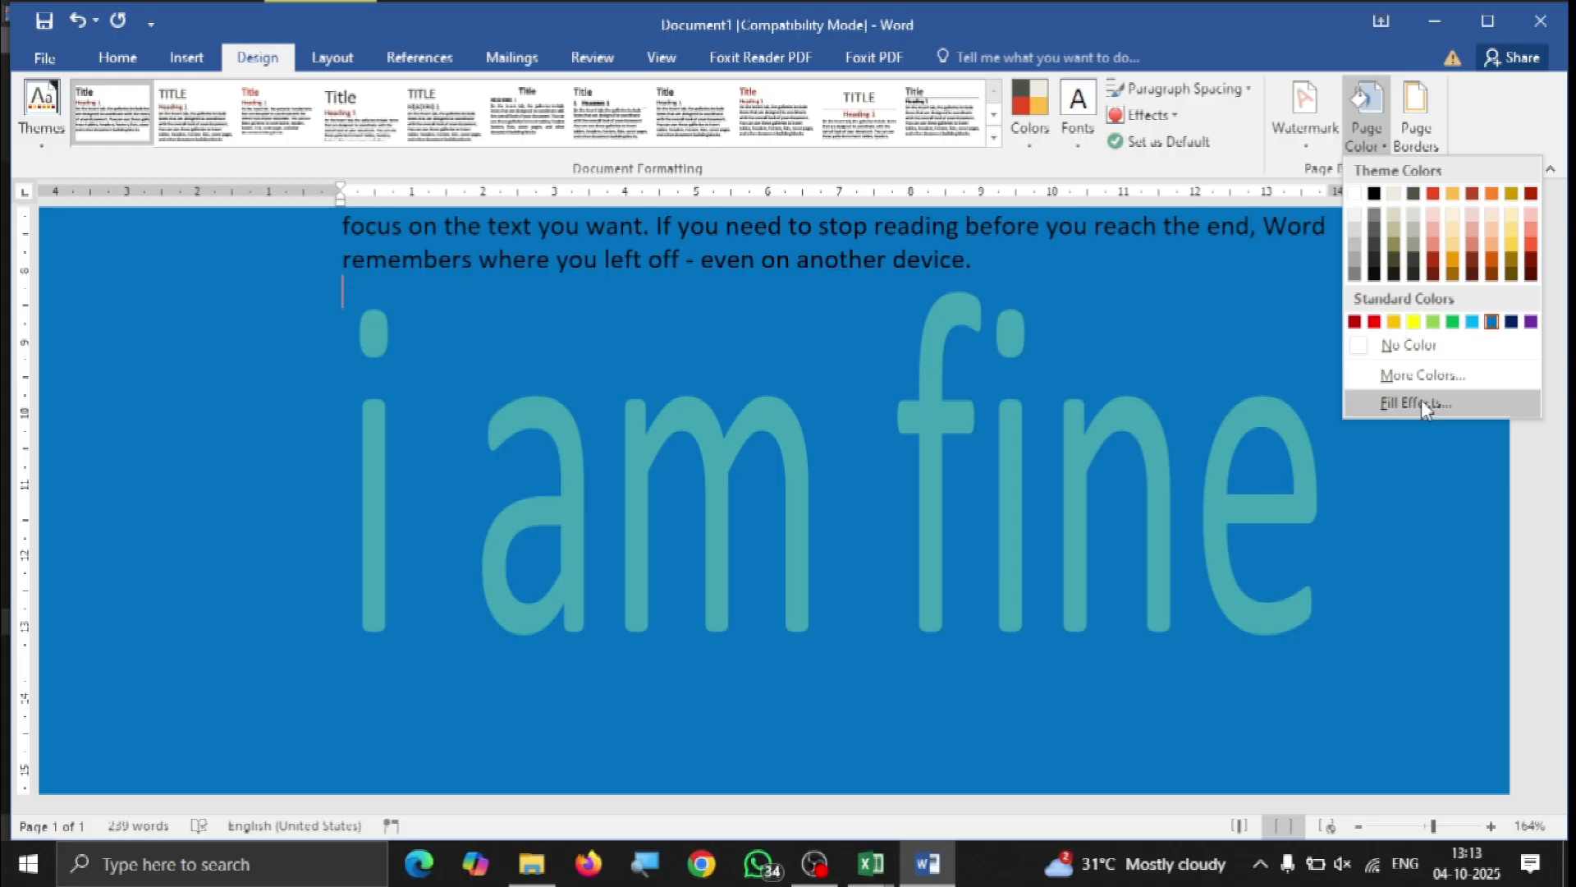
left_click(1421, 400)
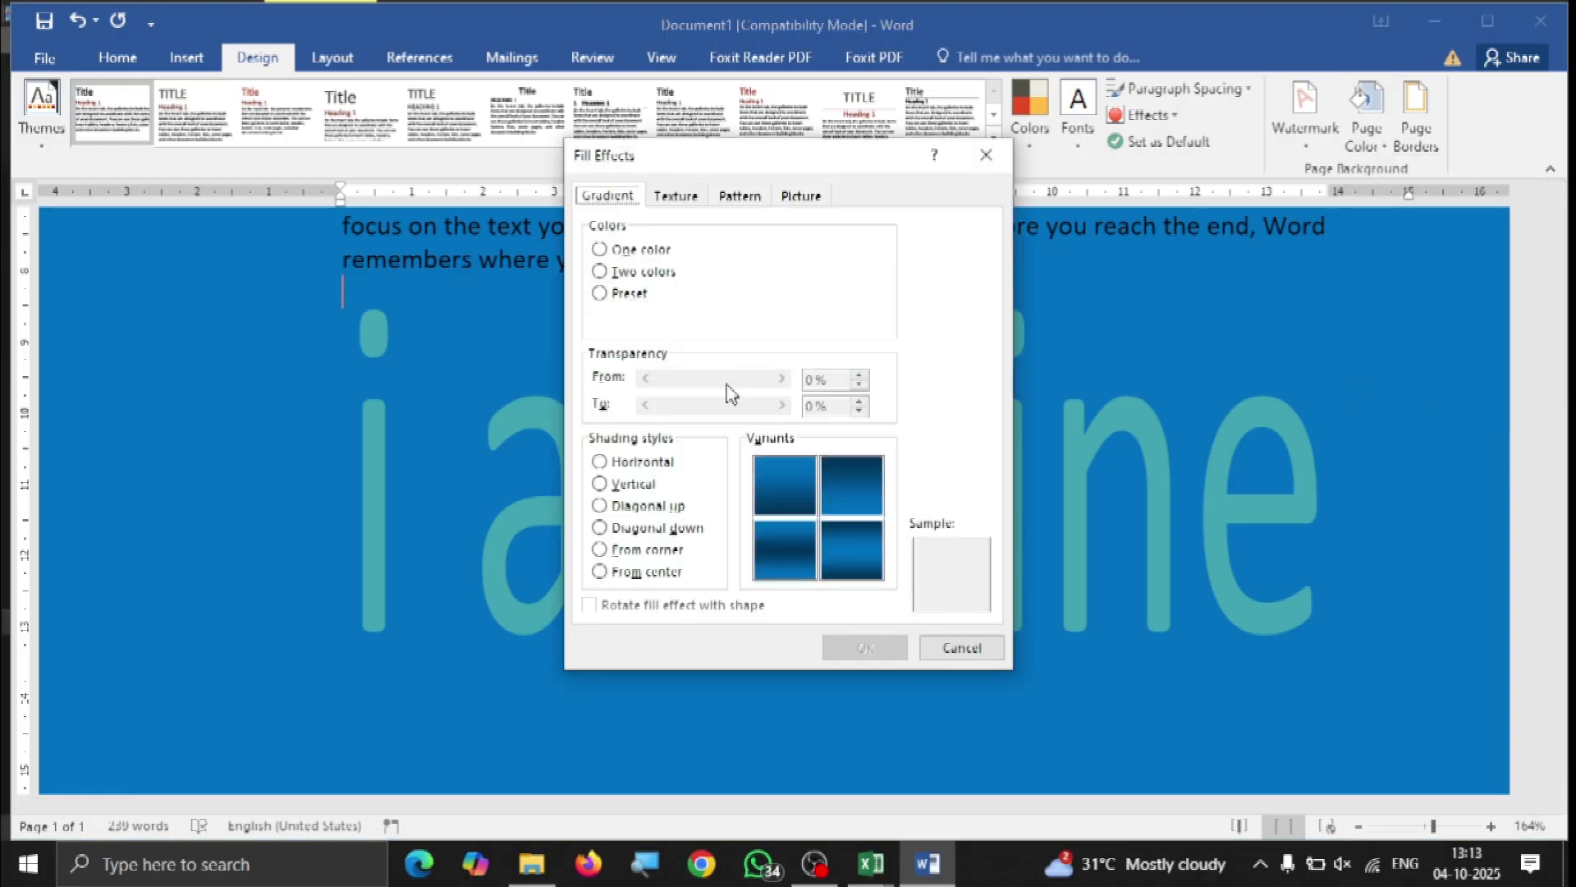
left_click(602, 294)
left_click(629, 488)
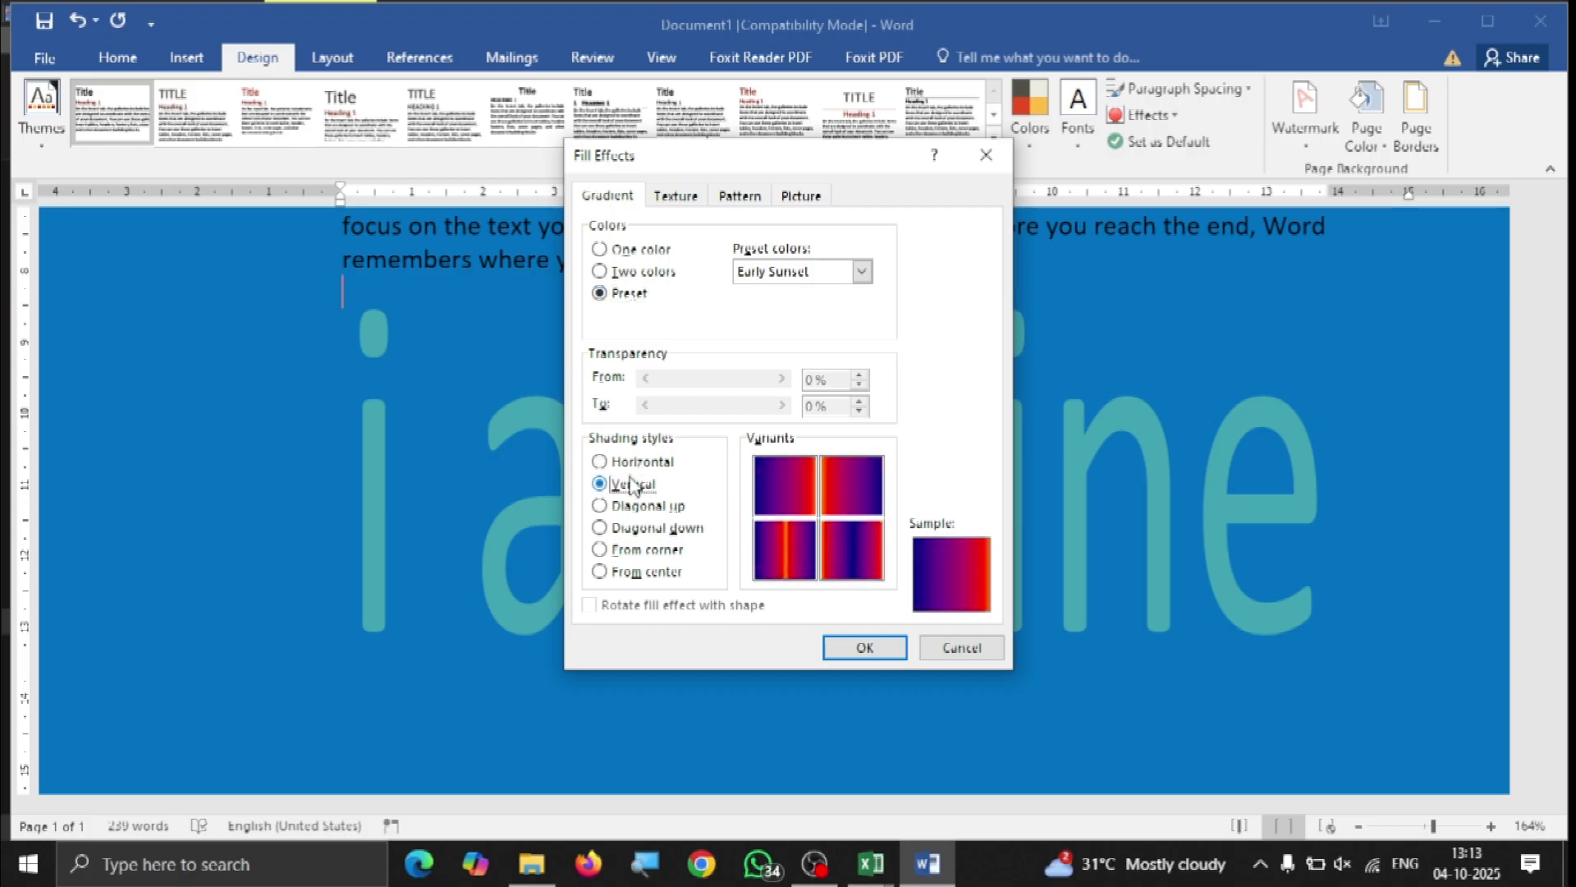
left_click(639, 550)
left_click(841, 649)
scroll(840, 657, "up", 5)
scroll(824, 623, "down", 10)
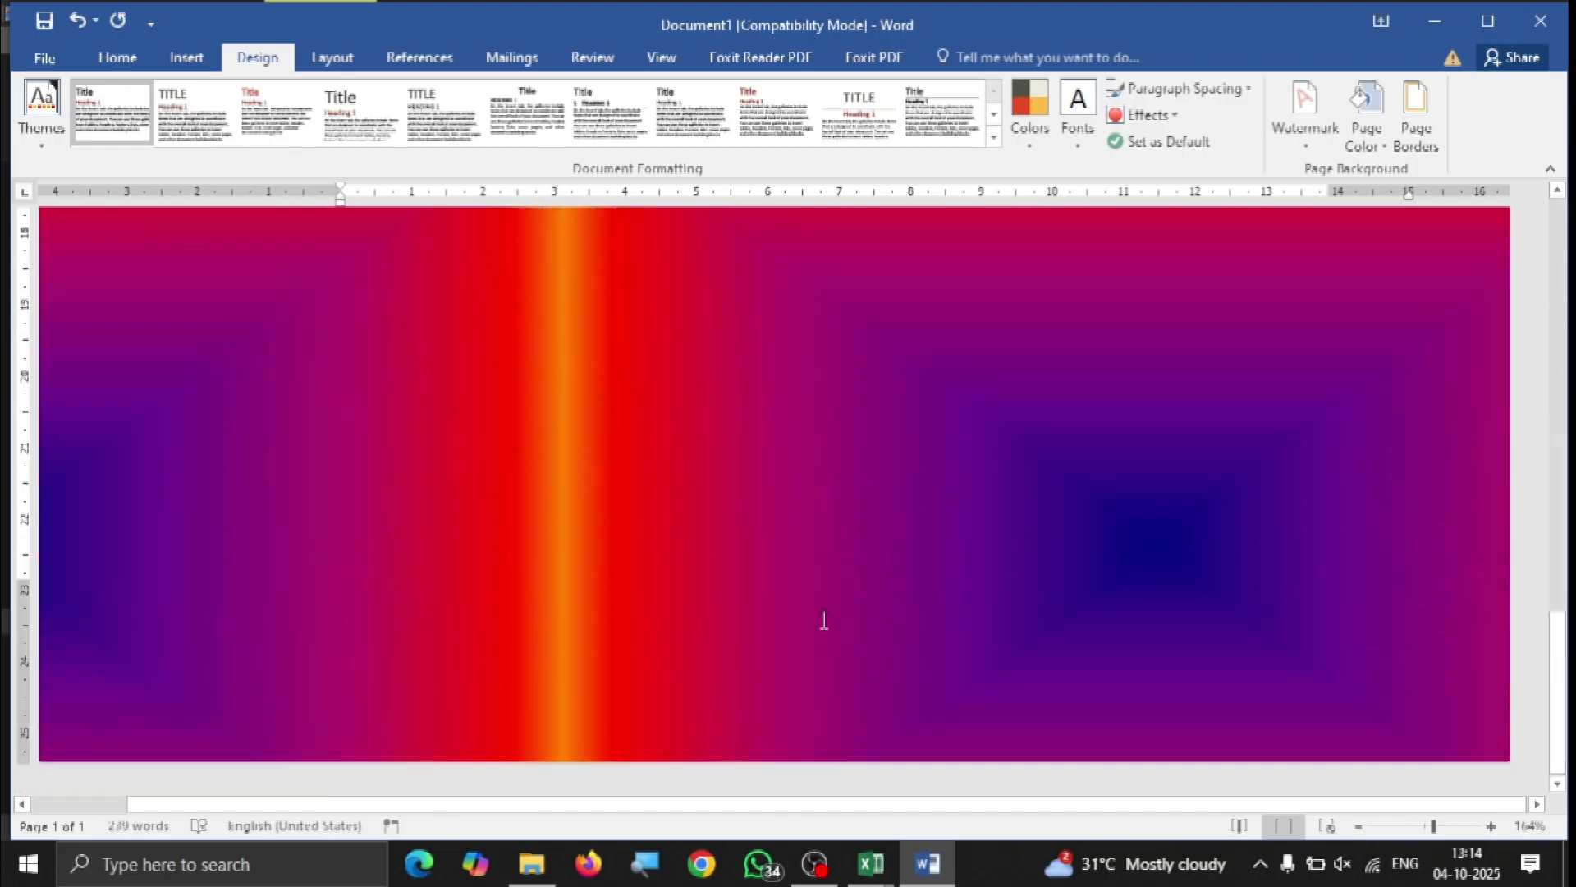
scroll(824, 620, "up", 10)
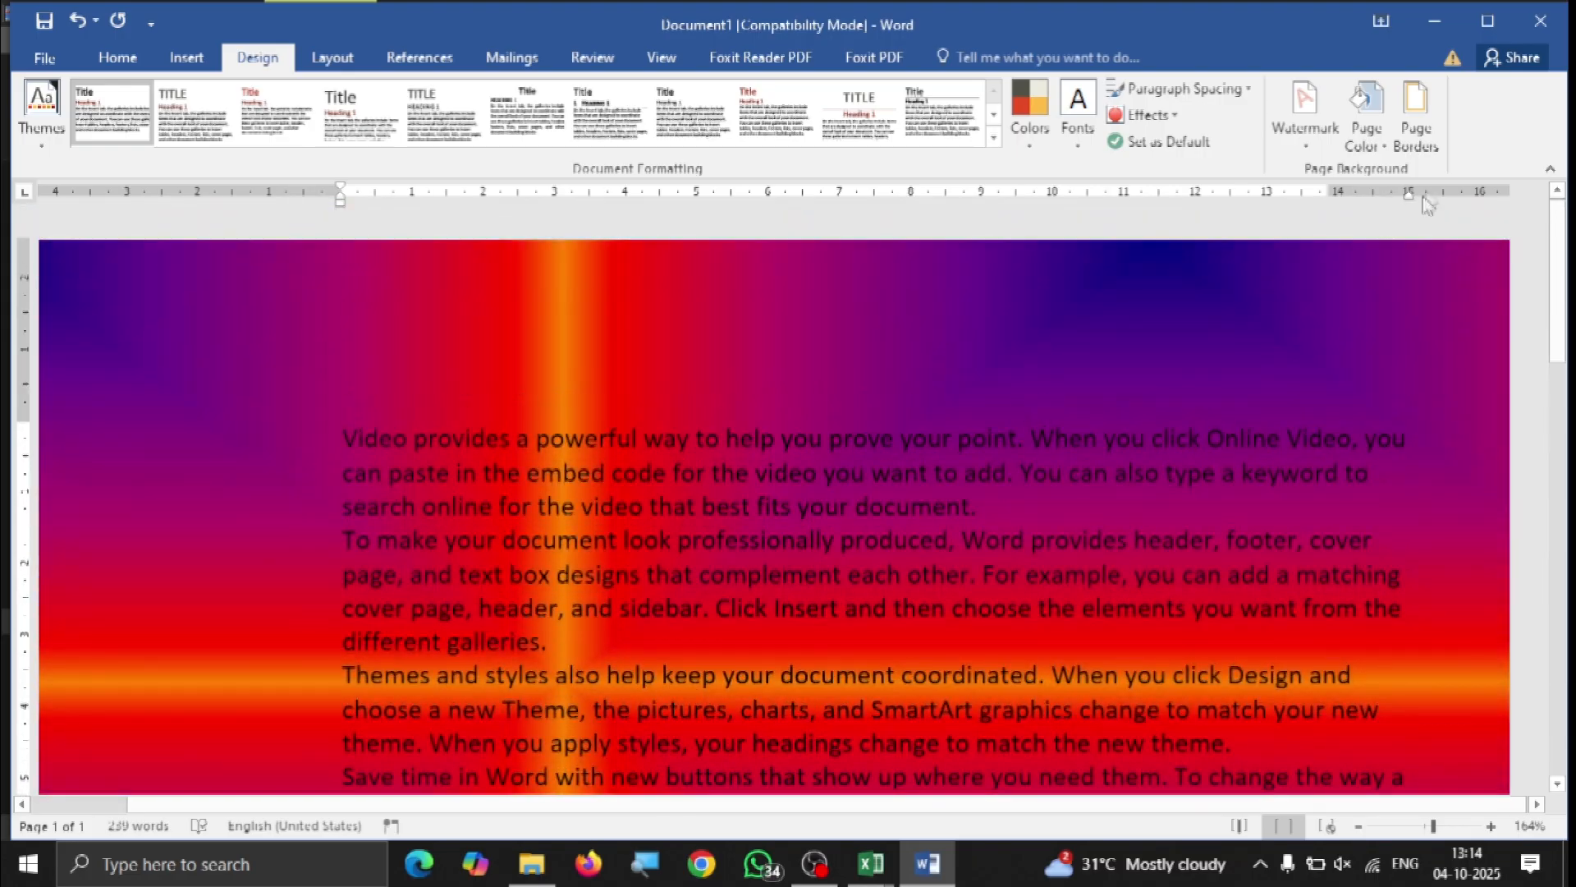
Change the page background gradient to the Desert preset with Horizontal shading, and review the page.
left_click(1375, 154)
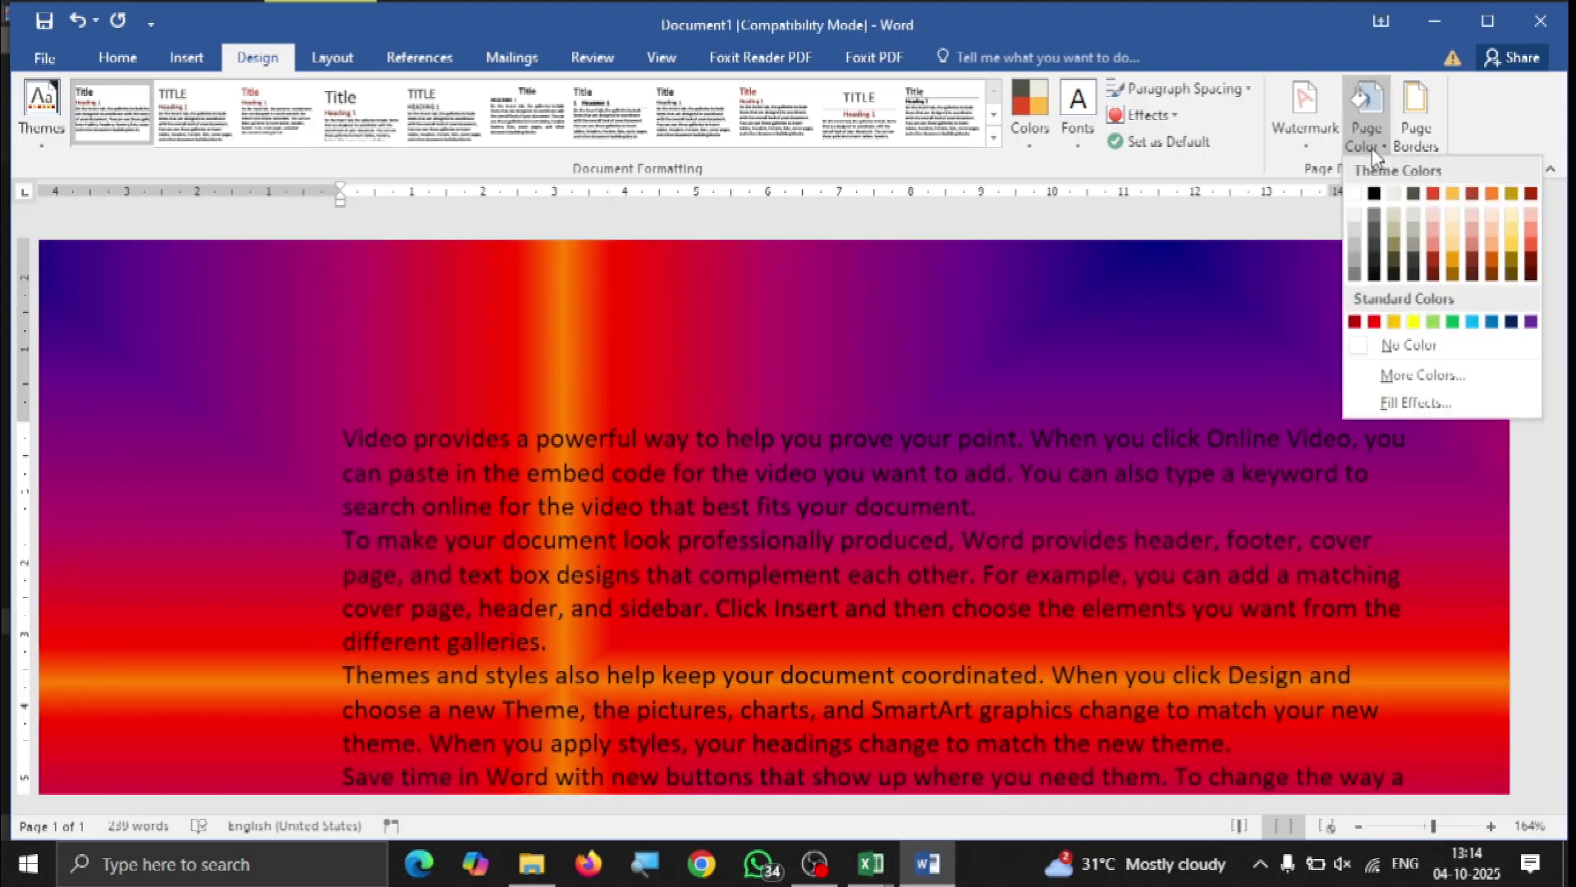
left_click(1387, 399)
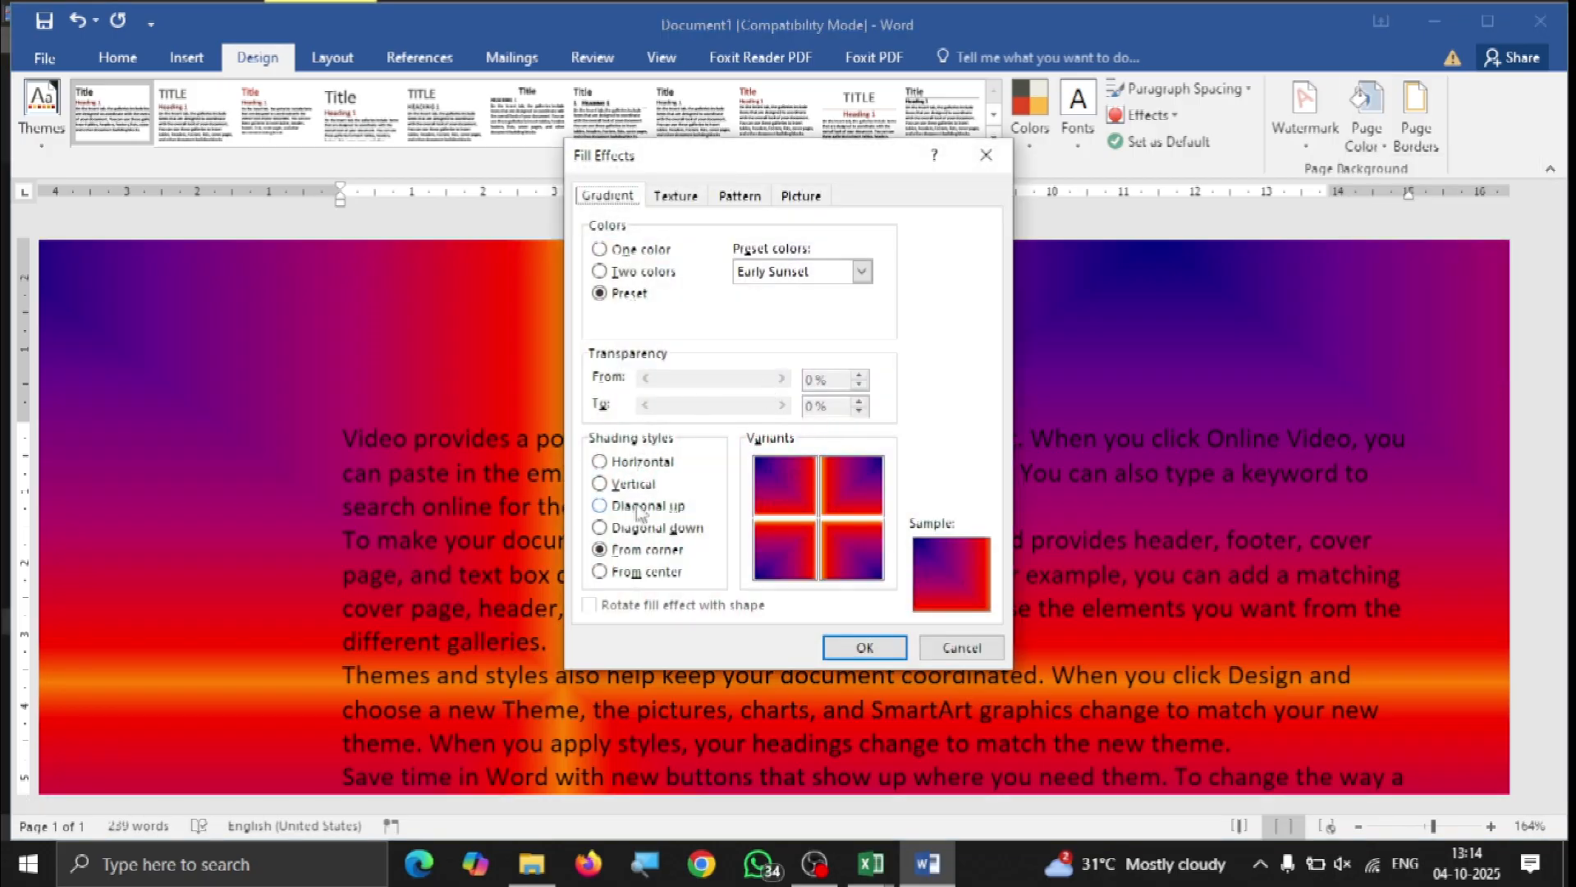
left_click(864, 271)
left_click(788, 374)
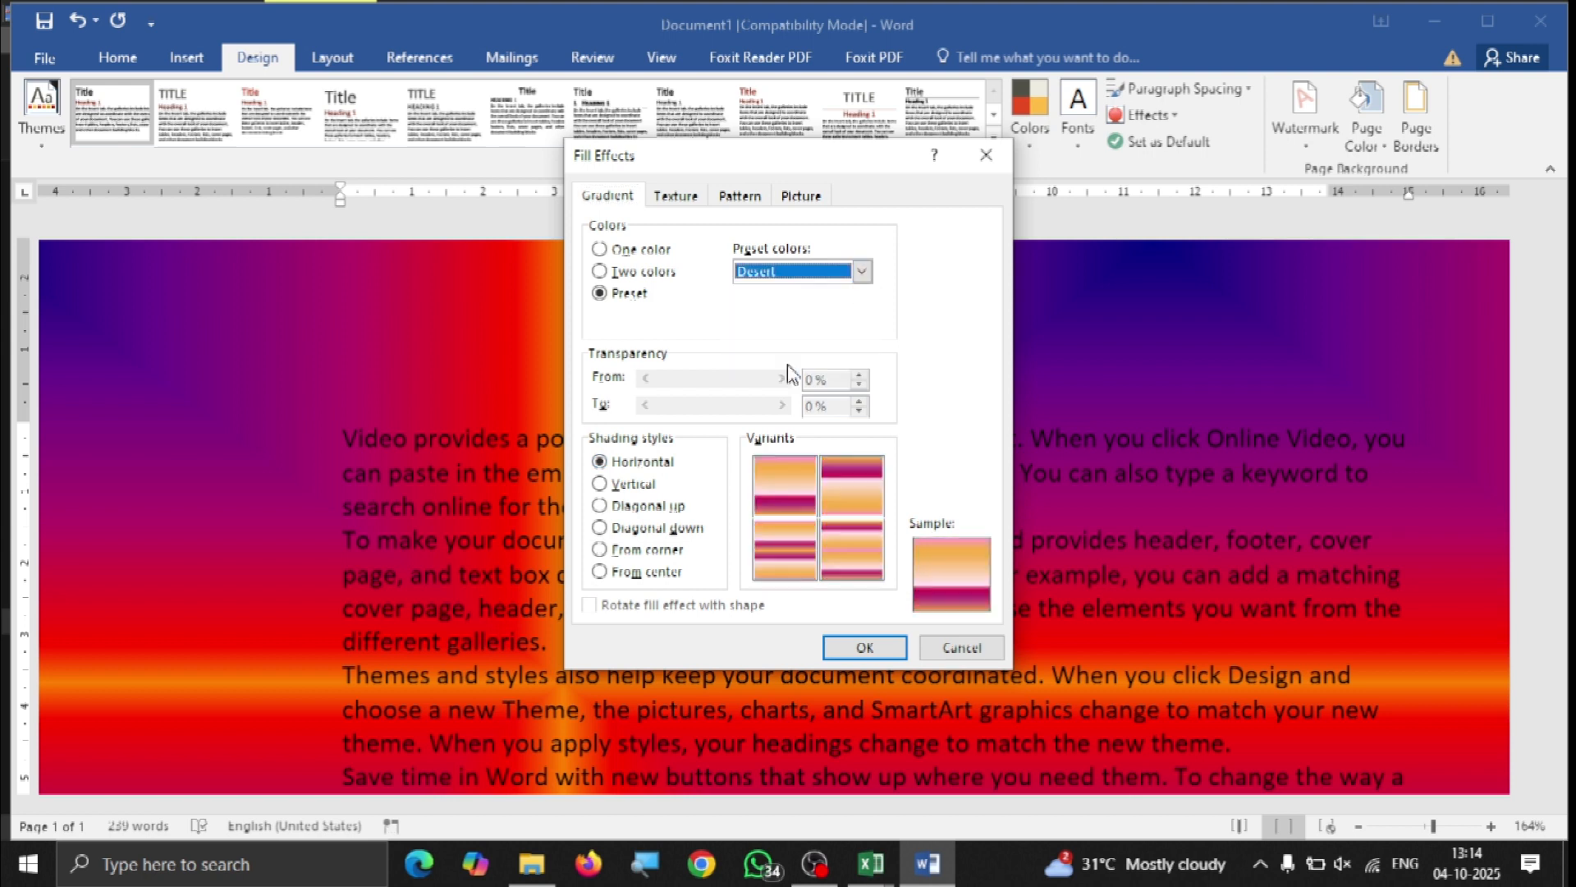
left_click(864, 647)
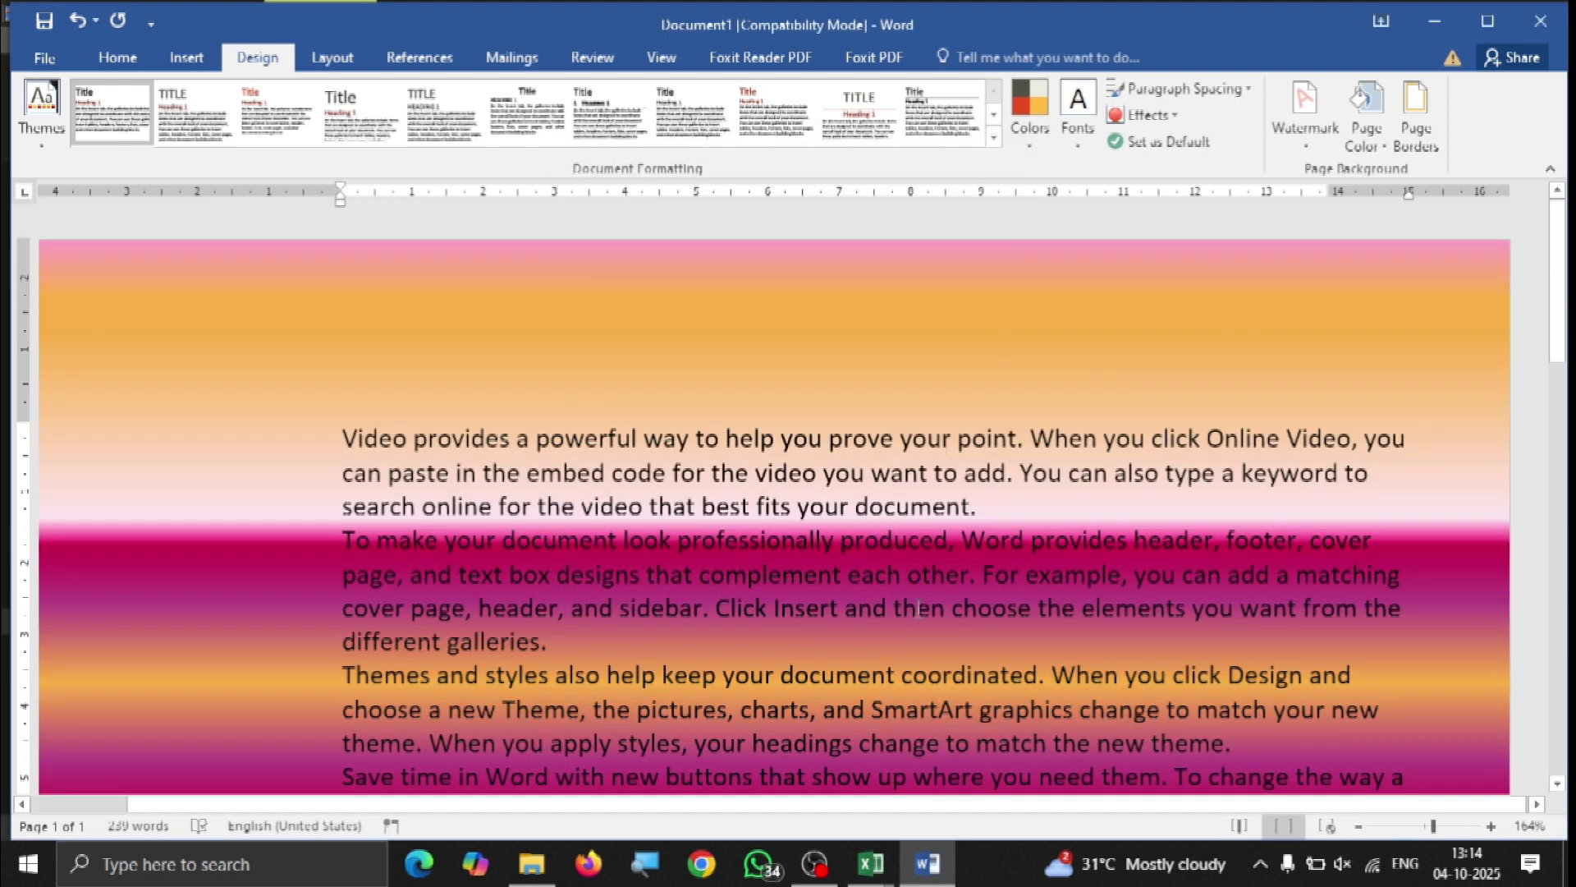
scroll(850, 533, "down", 10)
scroll(850, 534, "up", 12)
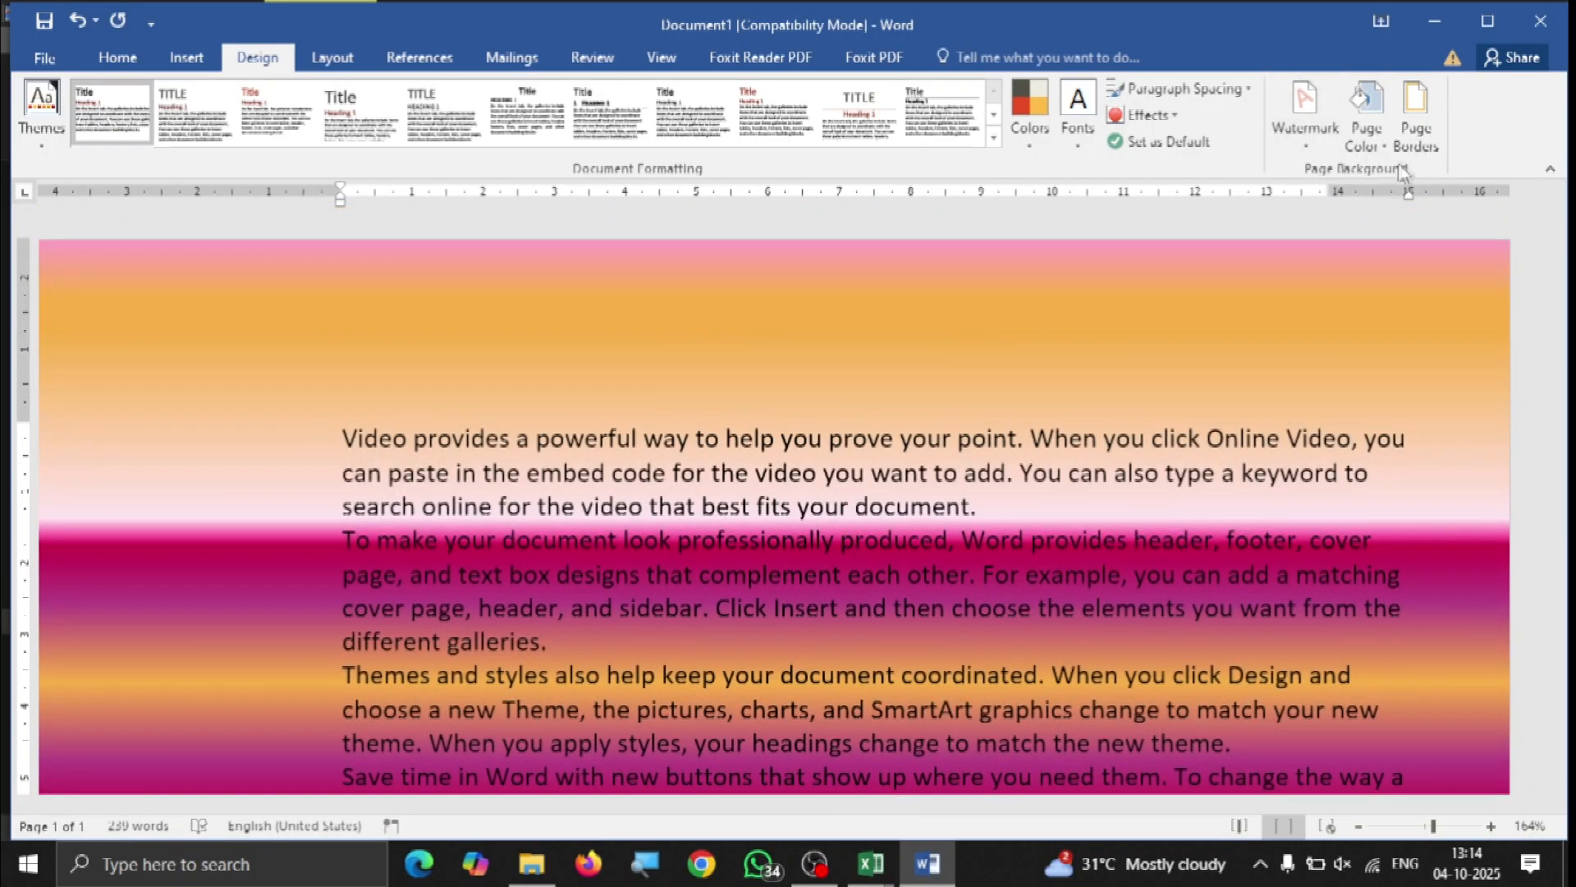
Try the Box, Shadow, 3-D and Custom page border settings, and apply the light green pine-tree art border to the whole document.
left_click(1413, 123)
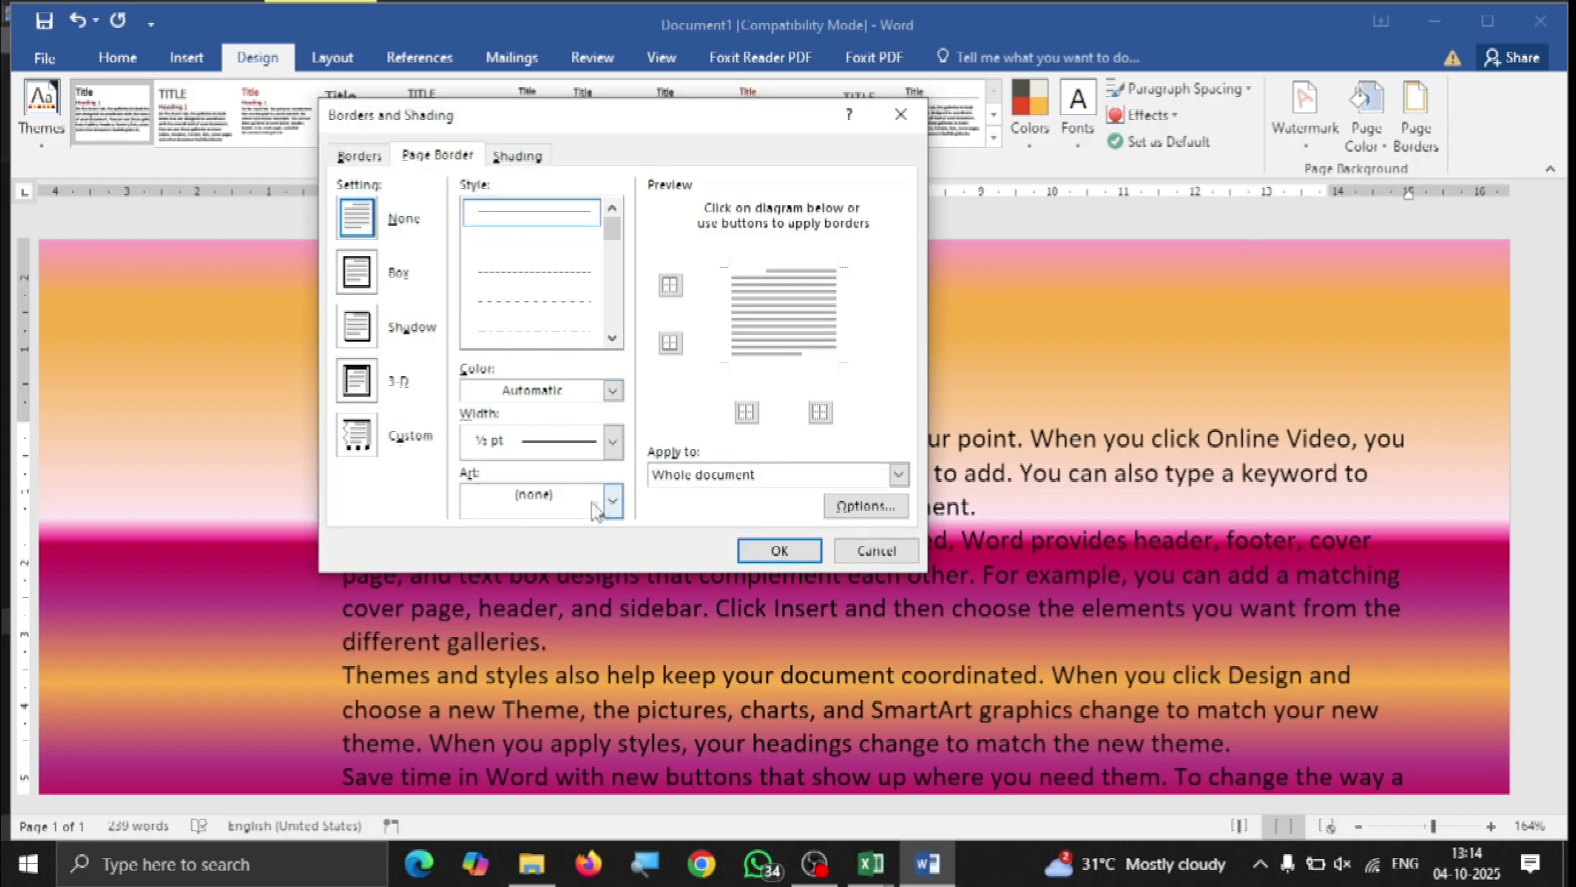
left_click(370, 286)
left_click(358, 326)
left_click(358, 380)
left_click(358, 435)
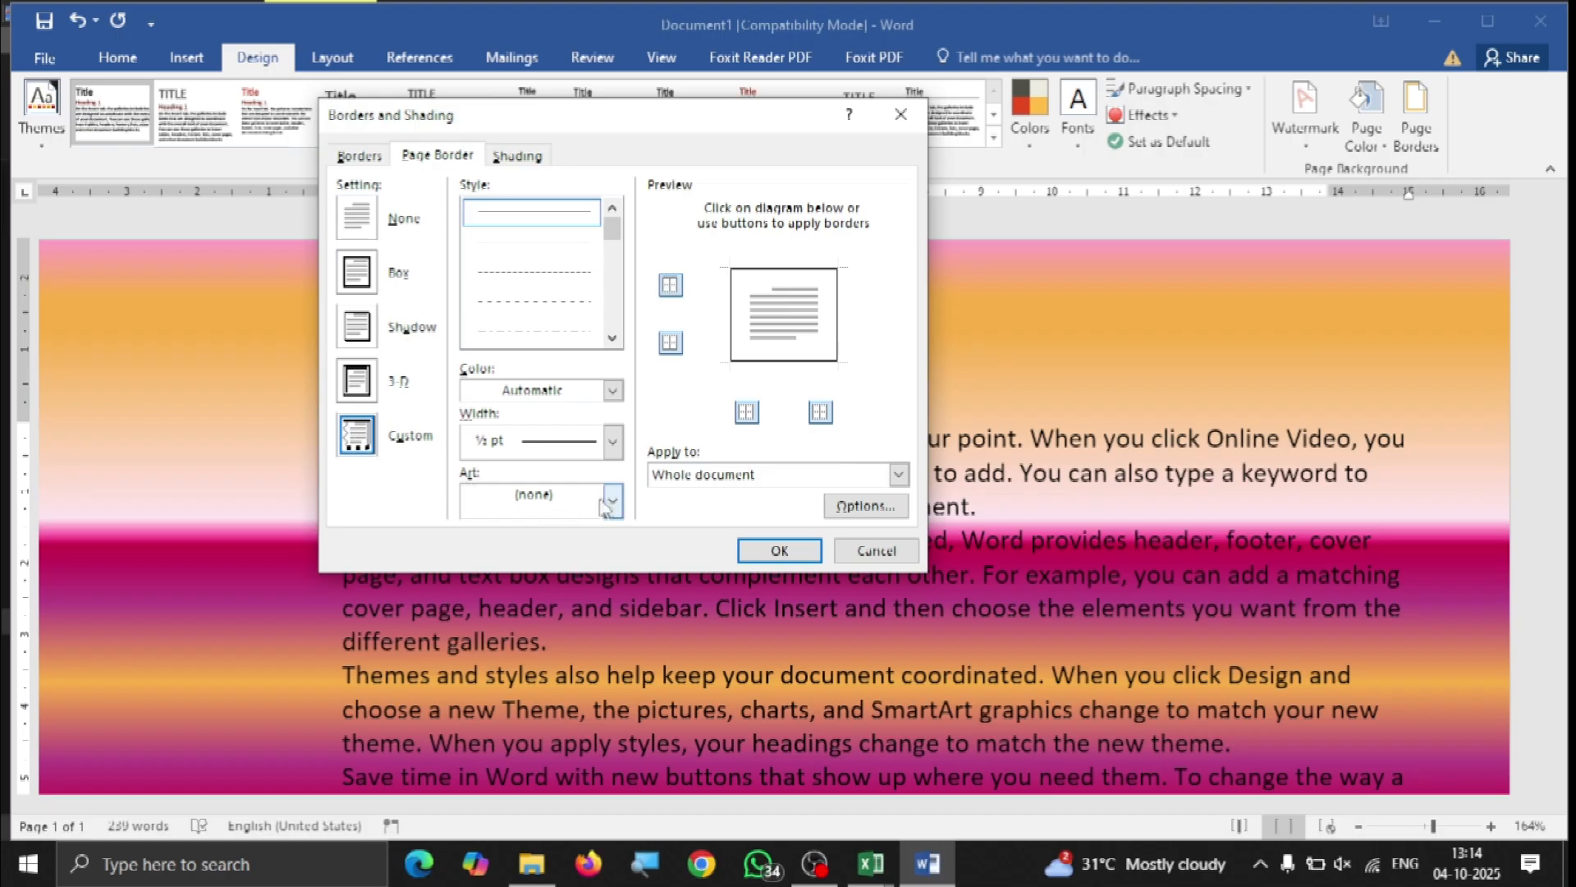
left_click(612, 503)
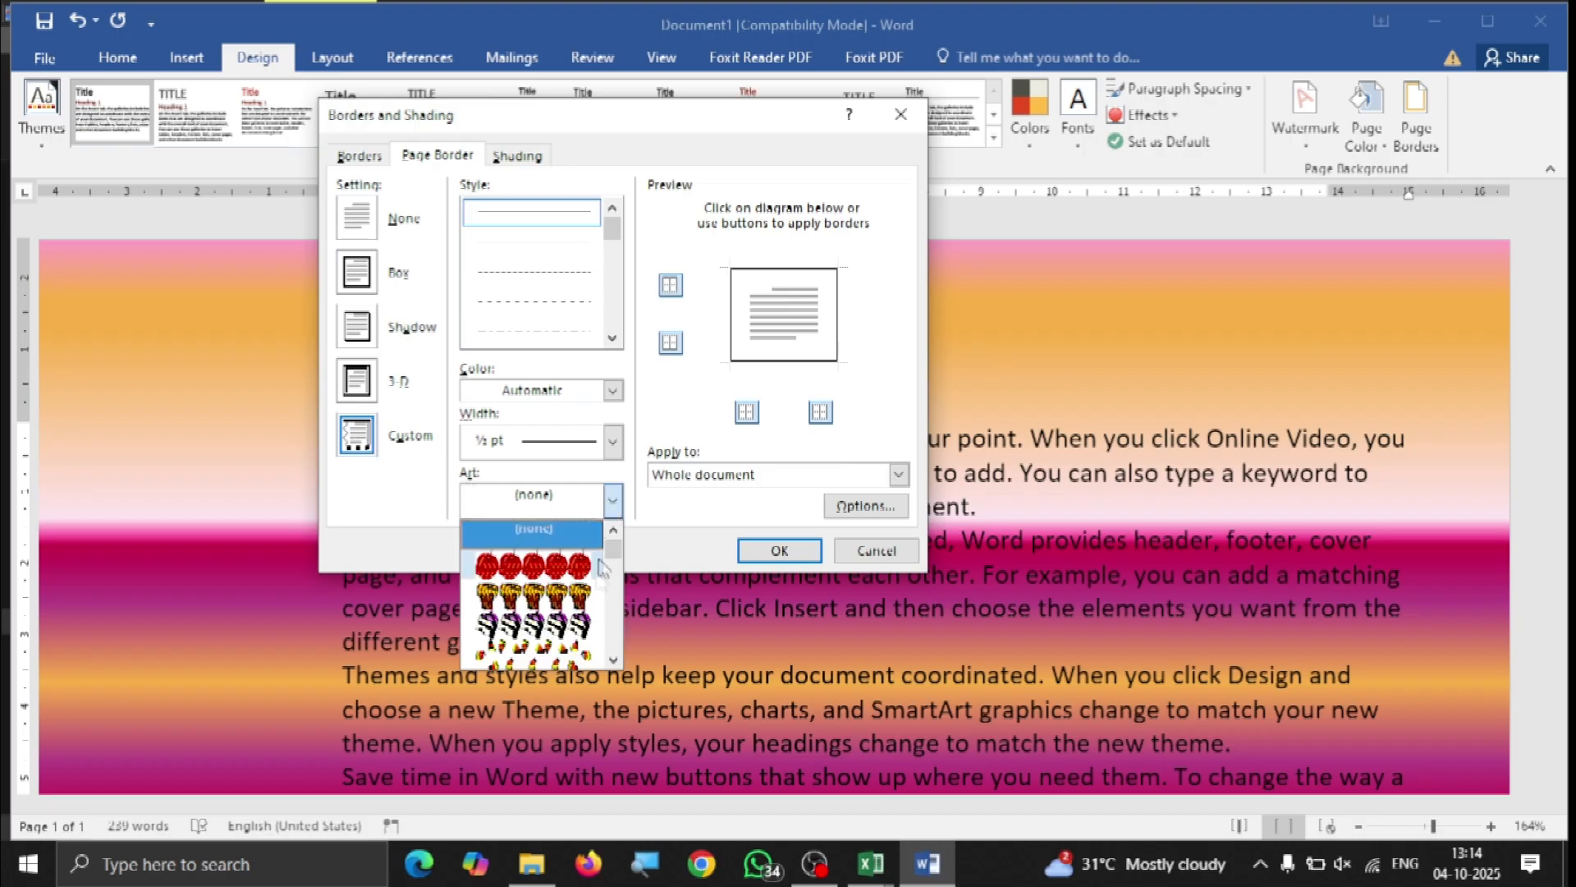
scroll(542, 624, "down", 3)
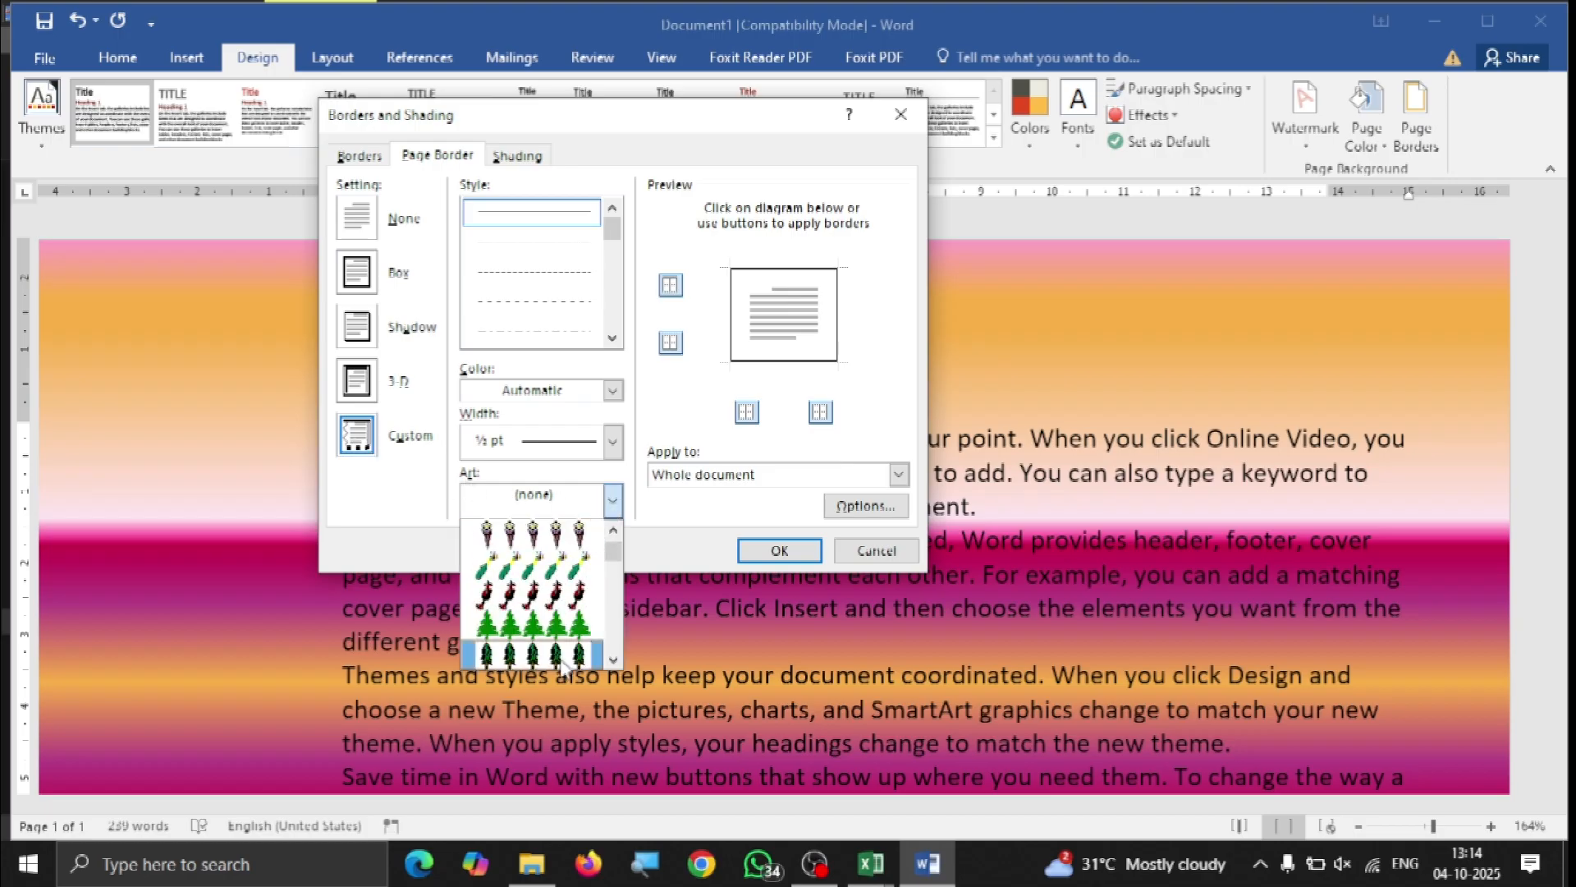
left_click(556, 617)
left_click(780, 550)
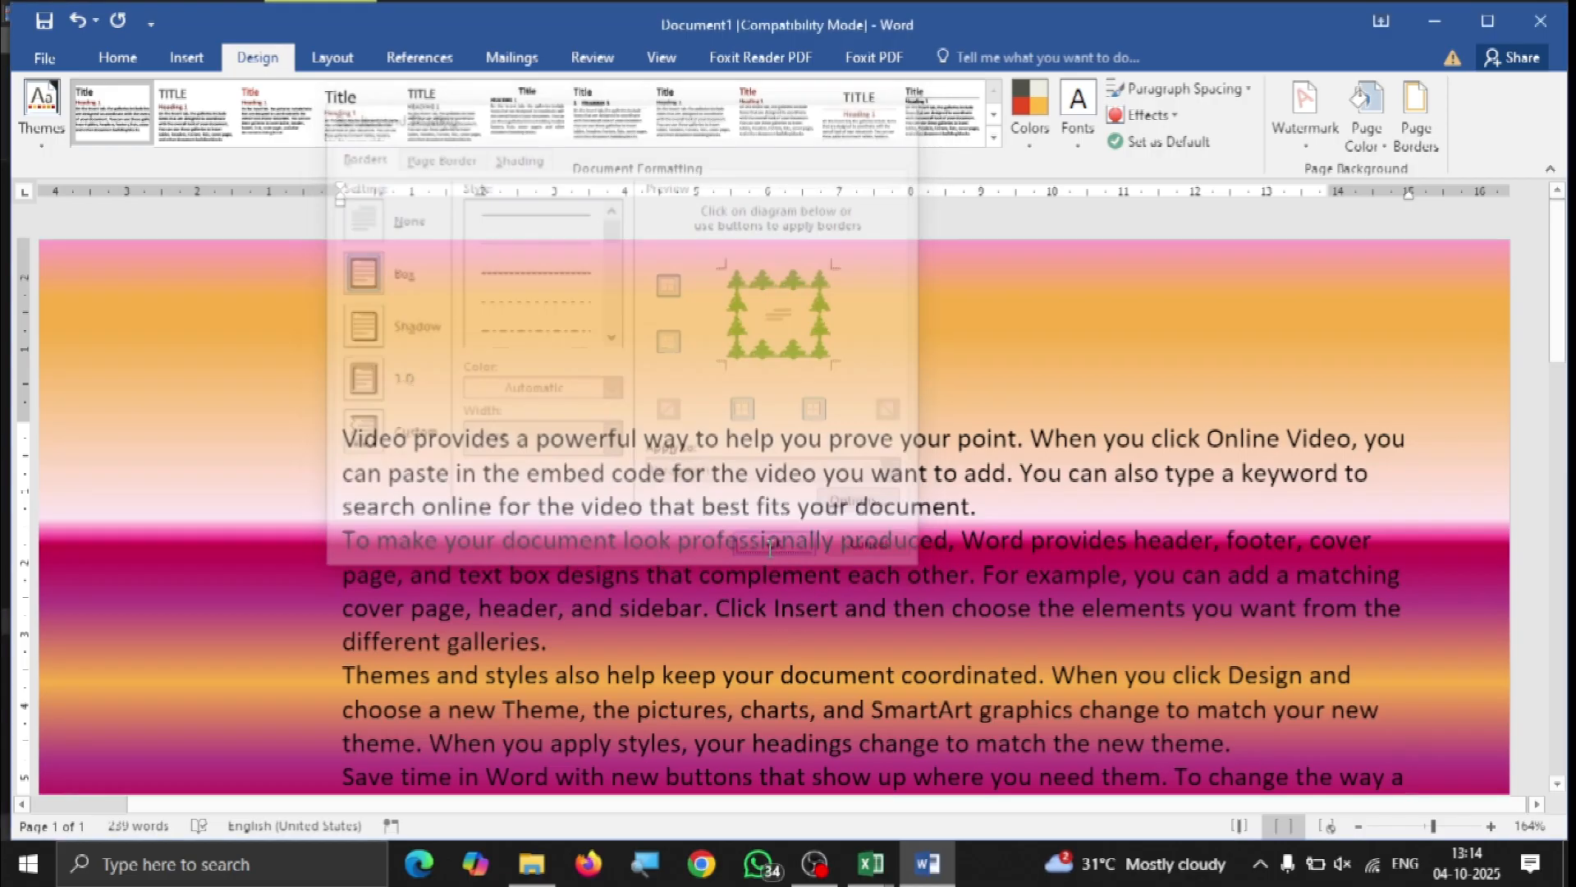
scroll(1305, 581, "down", 10)
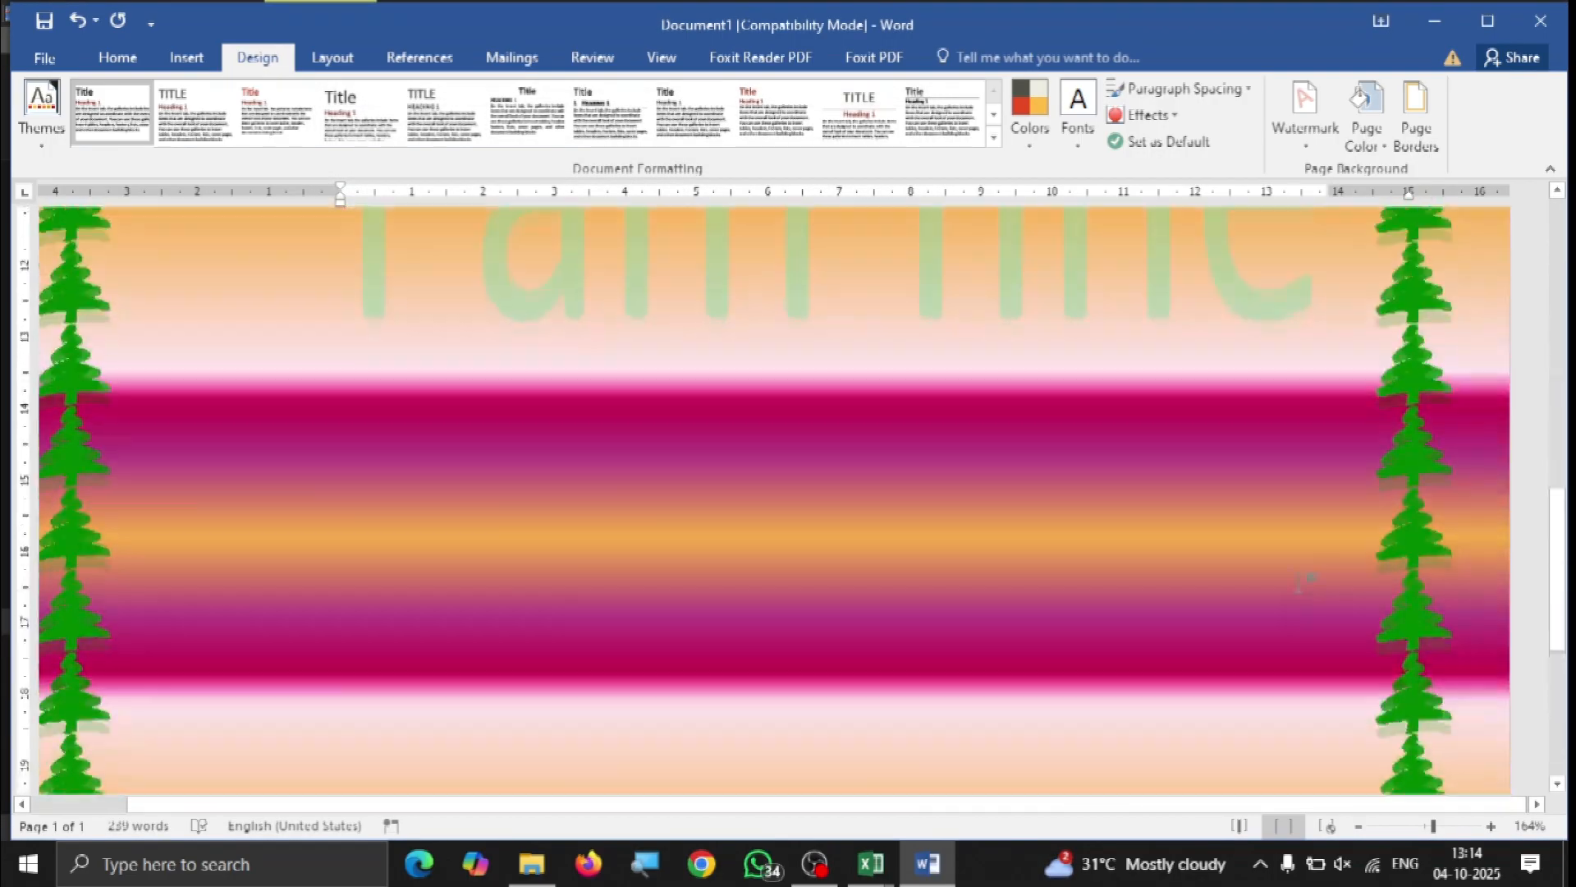
scroll(1297, 582, "up", 7)
scroll(1295, 581, "up", 5)
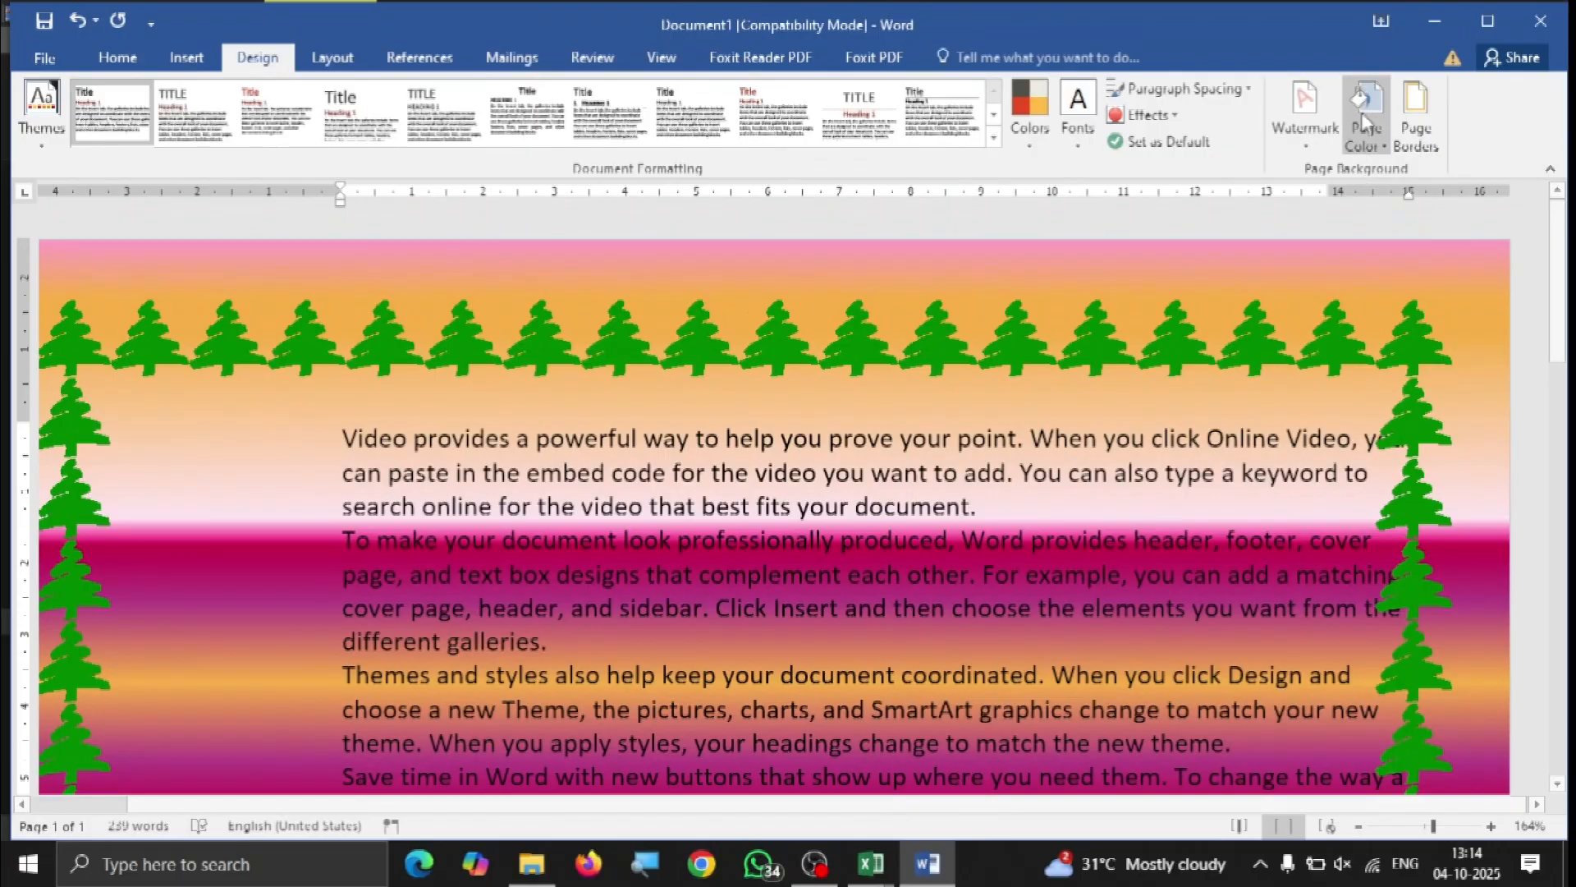
left_click(1415, 115)
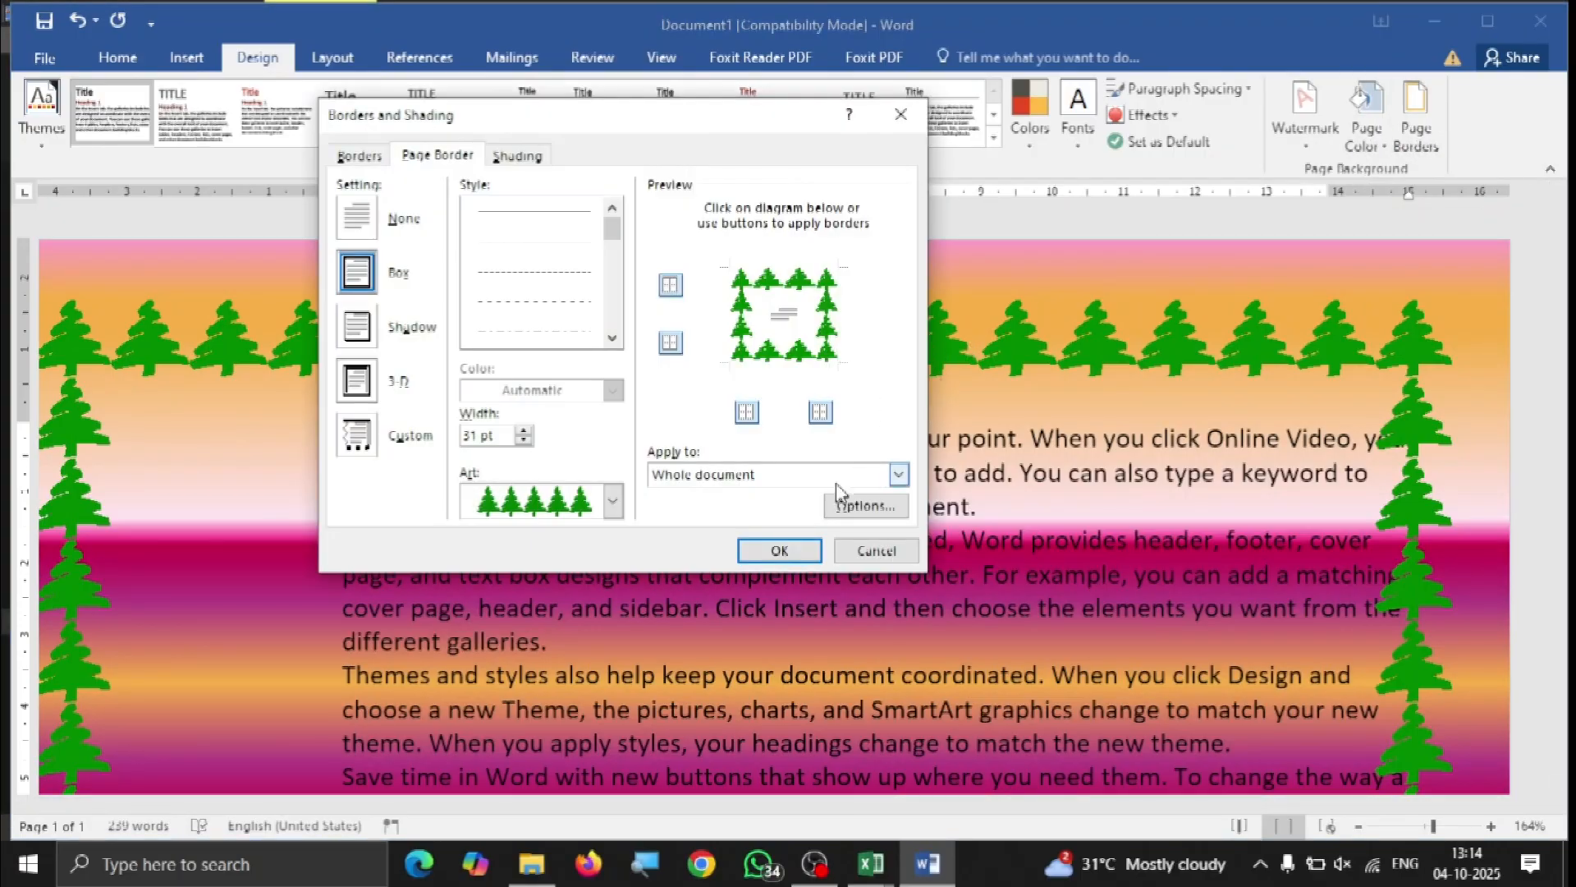
left_click(855, 551)
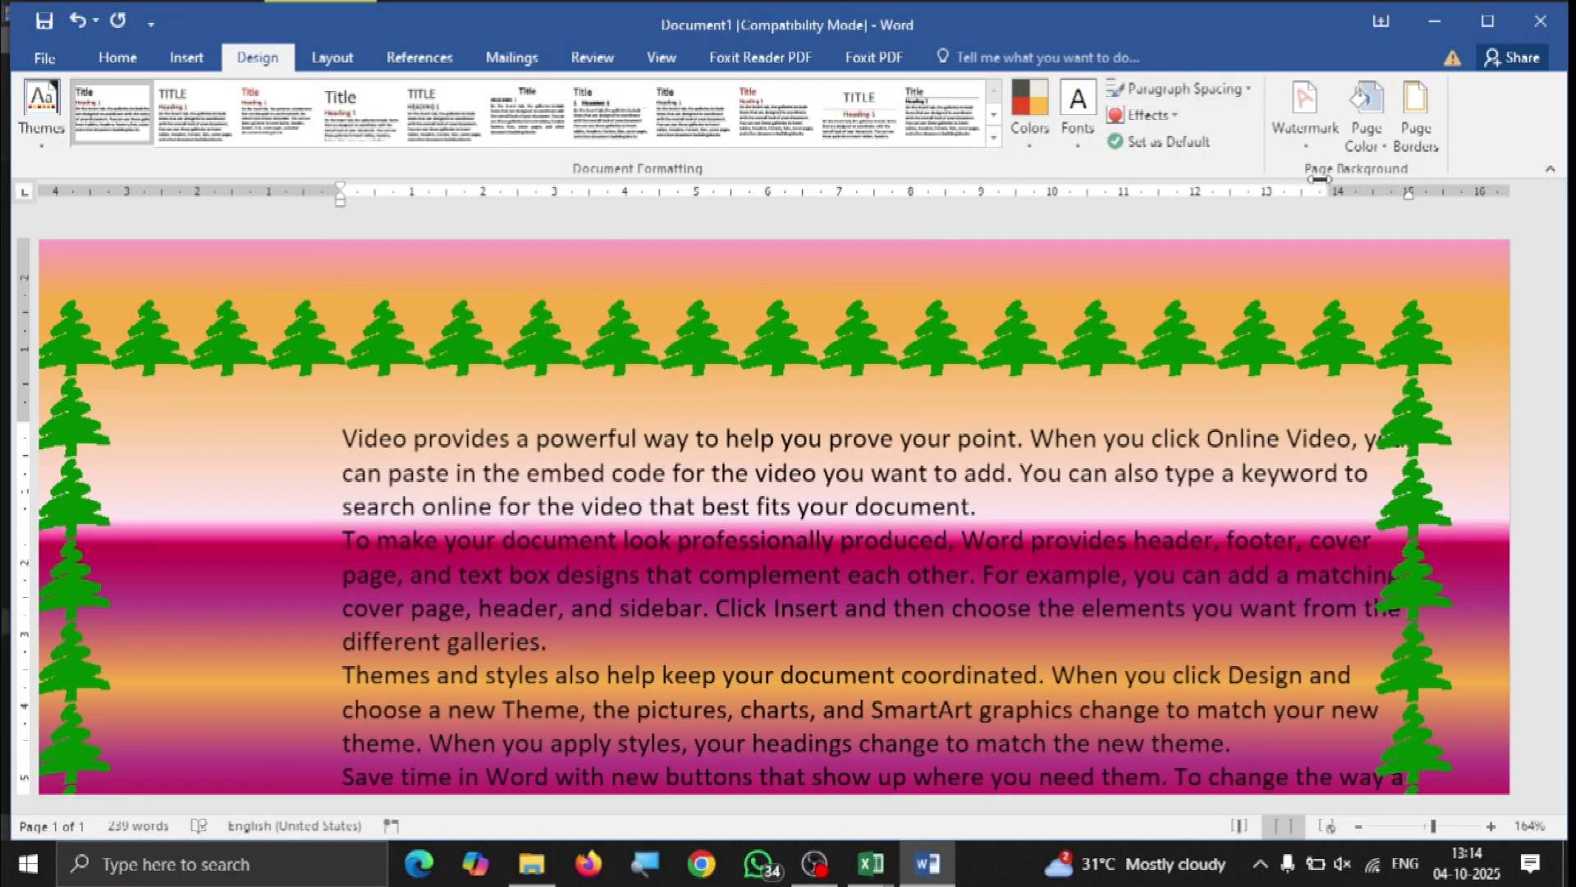